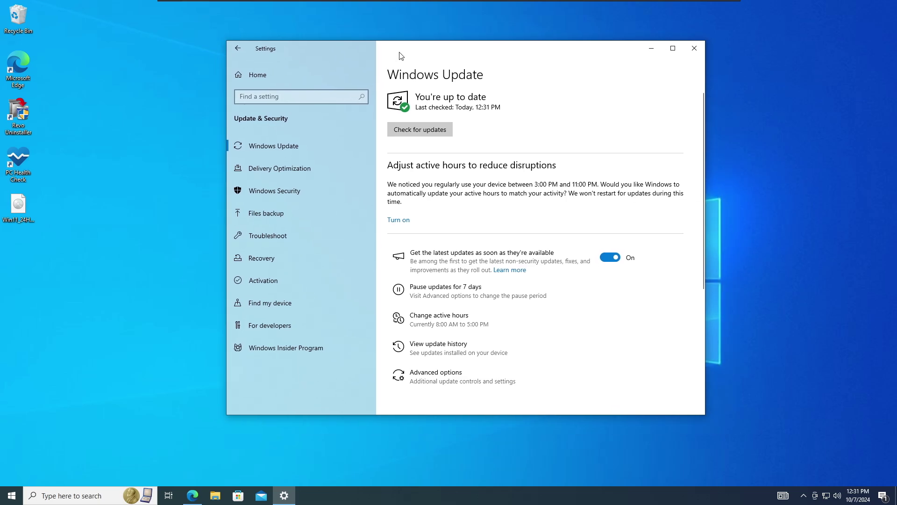
# Run a fresh Windows Update check, then pick PC Health Check on the desktop
pyautogui.click(404, 135)
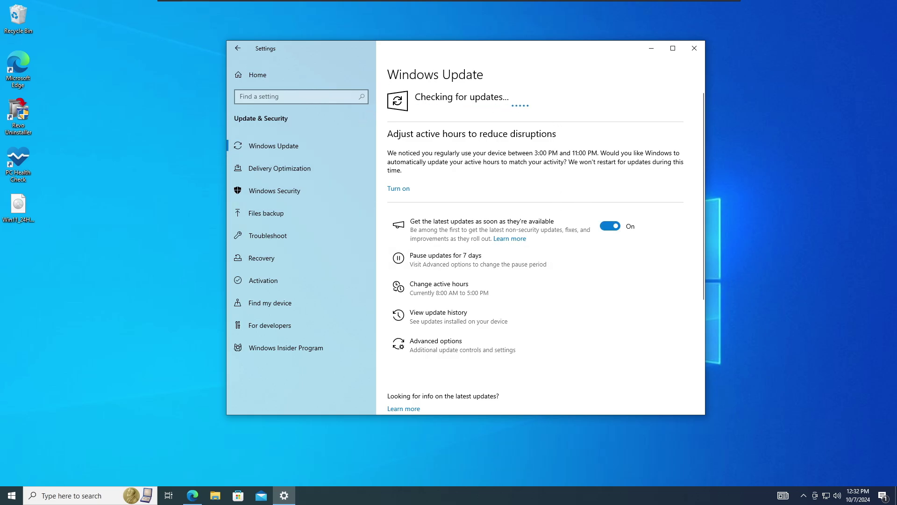
pyautogui.click(24, 161)
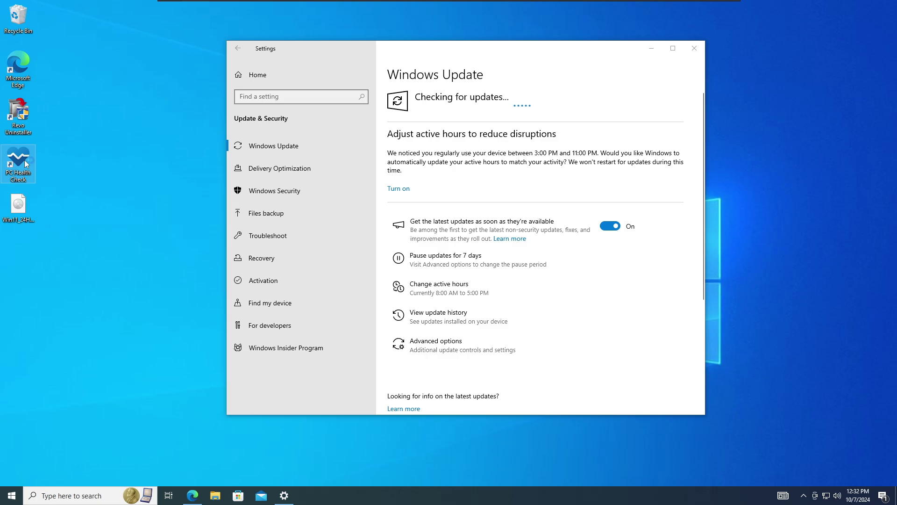
pyautogui.doubleClick(25, 161)
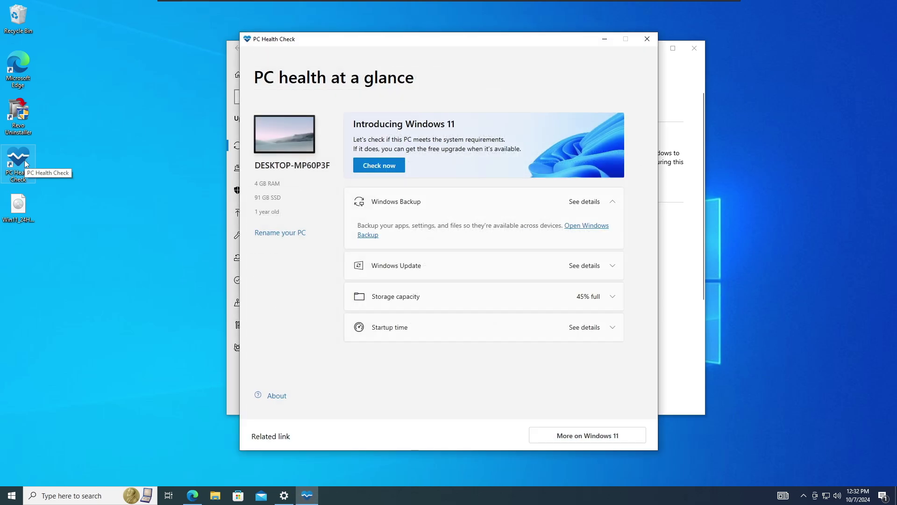
pyautogui.click(385, 168)
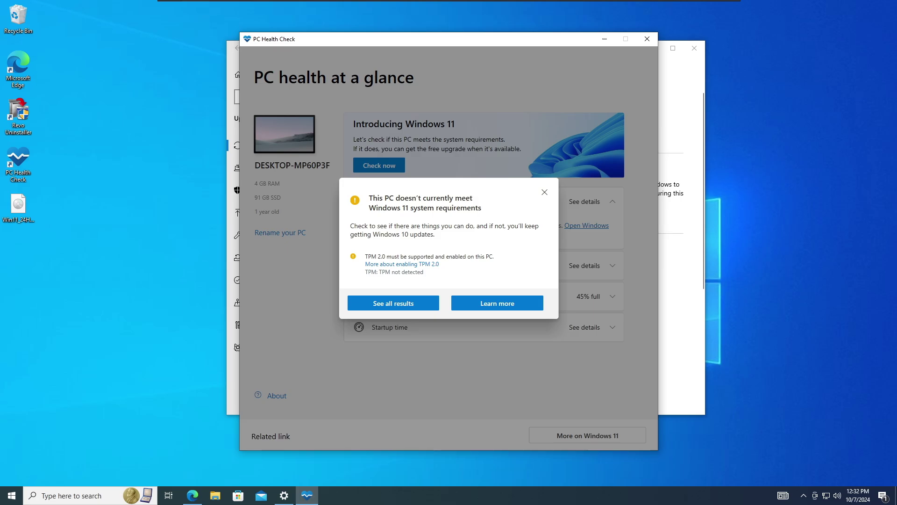
pyautogui.click(545, 192)
pyautogui.click(648, 39)
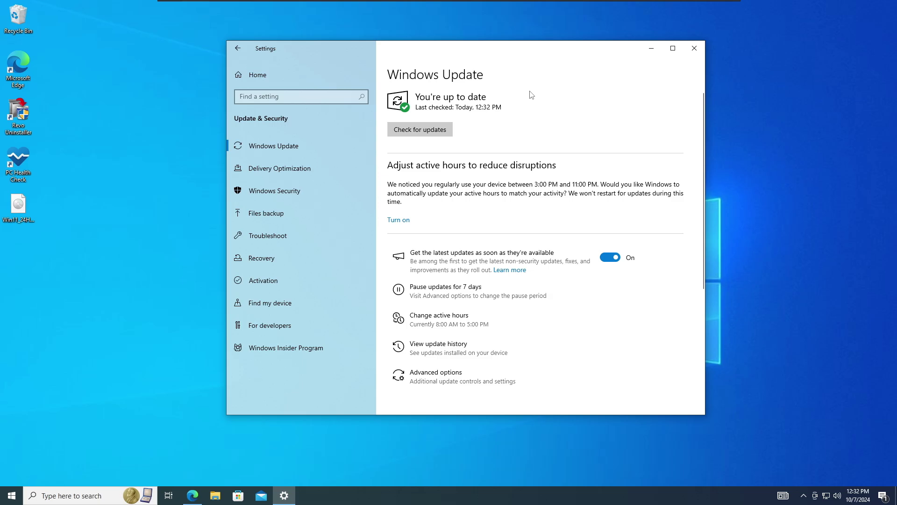
# Close Settings and open Microsoft's Download Windows 11 page from the Bing results in Edge
pyautogui.click(694, 48)
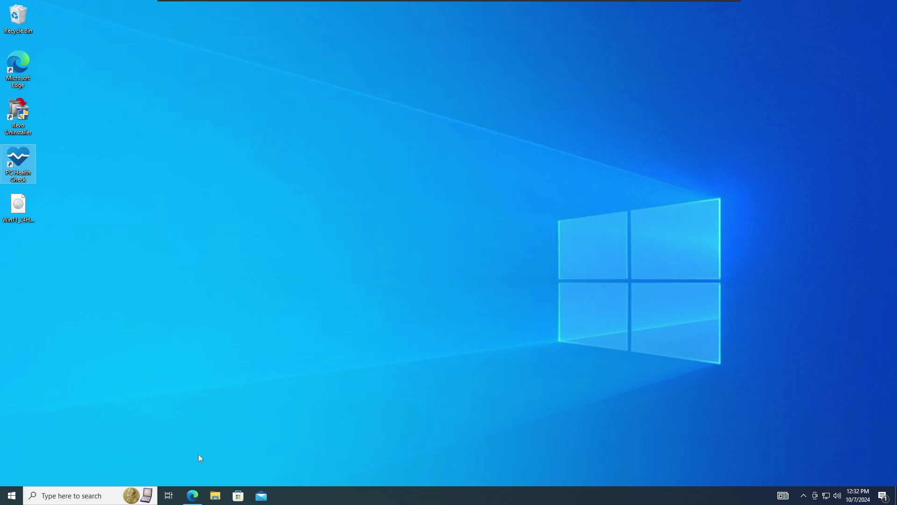
pyautogui.click(197, 500)
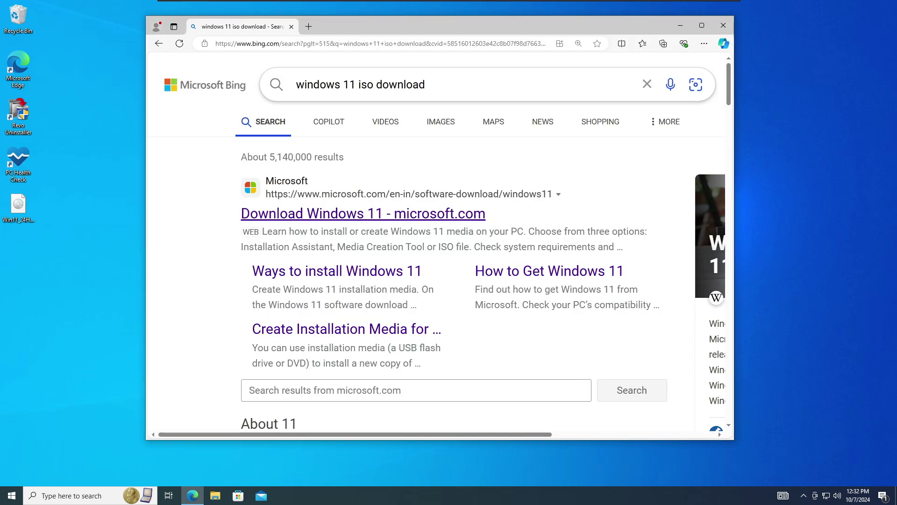
pyautogui.click(176, 146)
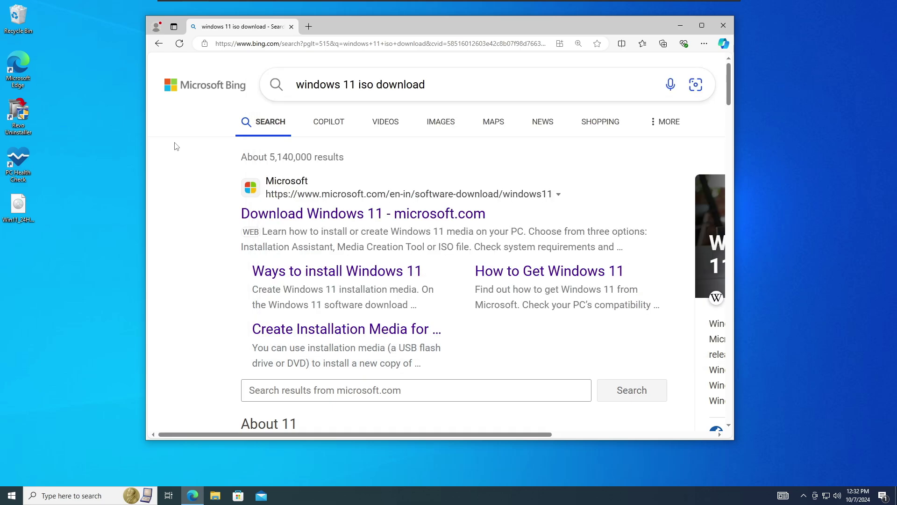
pyautogui.scroll(-1, 187, 157)
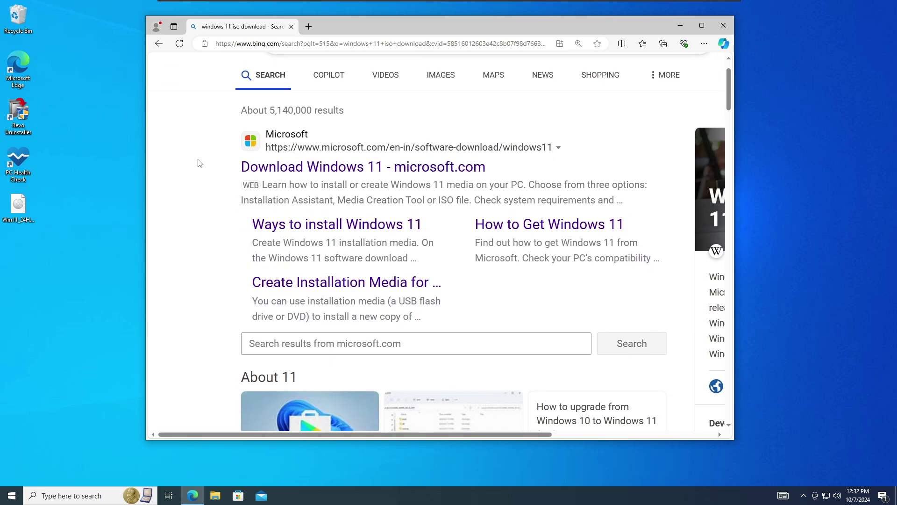
pyautogui.click(331, 167)
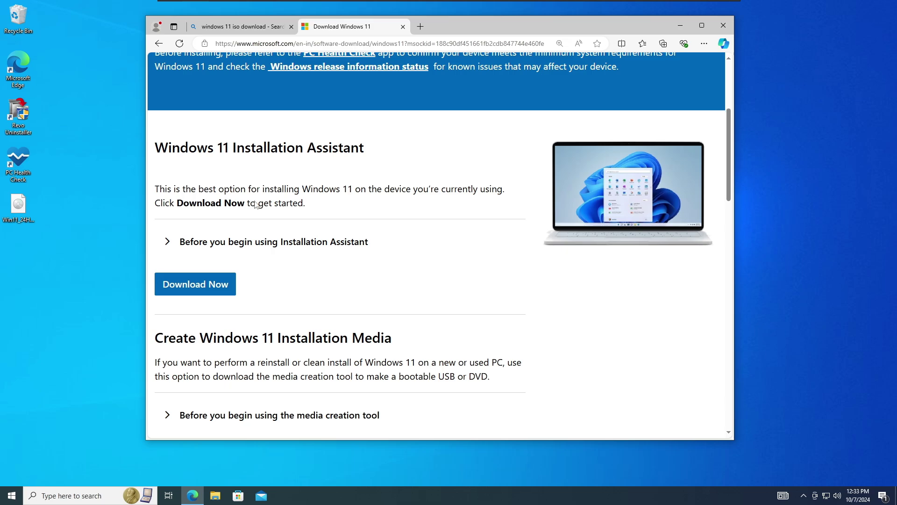
# Scroll down to the Disk Image (ISO) download section
pyautogui.scroll(-1, 256, 205)
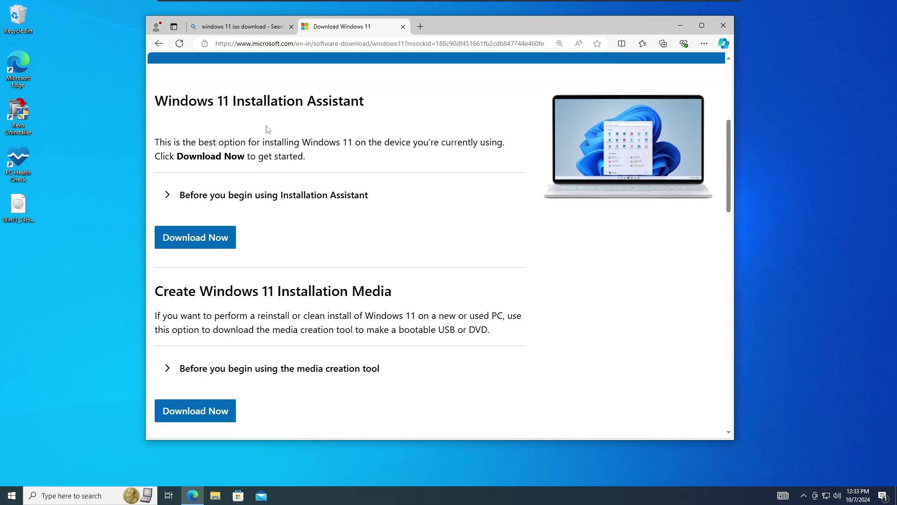
pyautogui.scroll(-1, 266, 132)
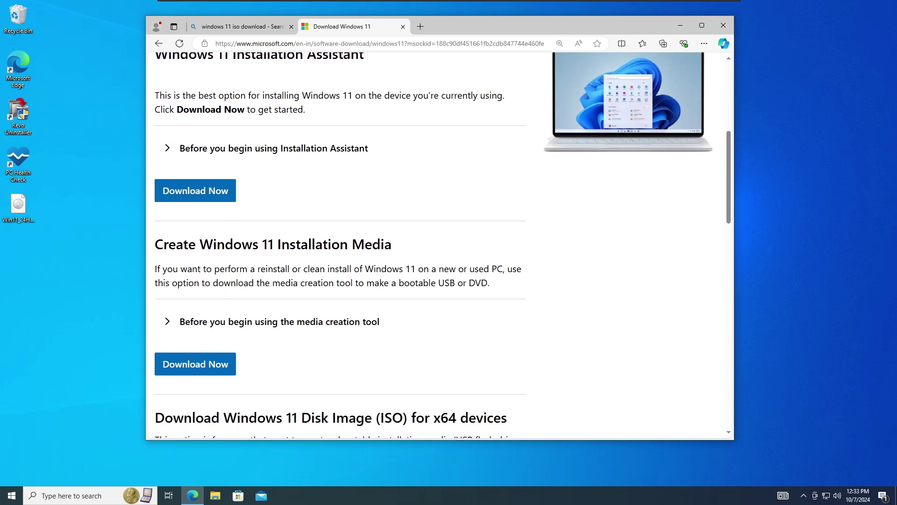
pyautogui.scroll(-1, 256, 156)
pyautogui.scroll(-3, 296, 242)
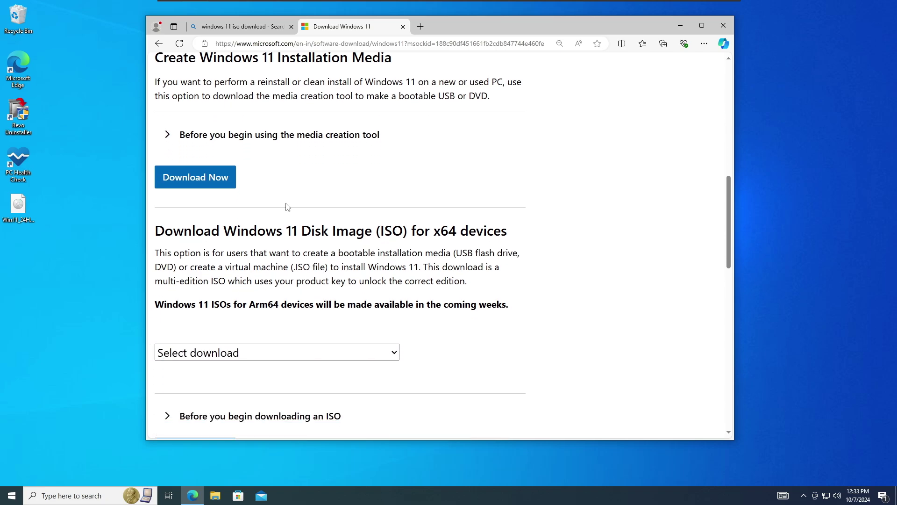
pyautogui.scroll(-1, 256, 309)
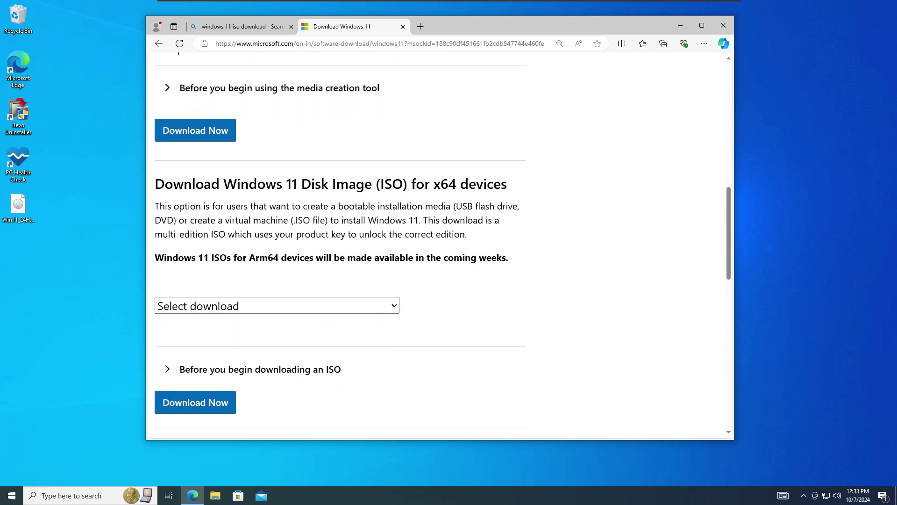
# Select Windows 11 (multi-edition ISO for x64 devices) and submit it with Download Now
pyautogui.click(251, 306)
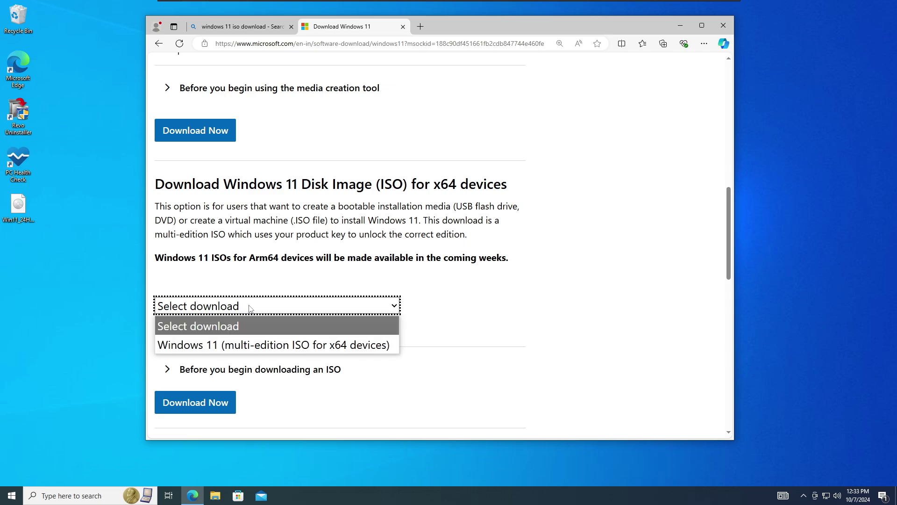
pyautogui.click(240, 346)
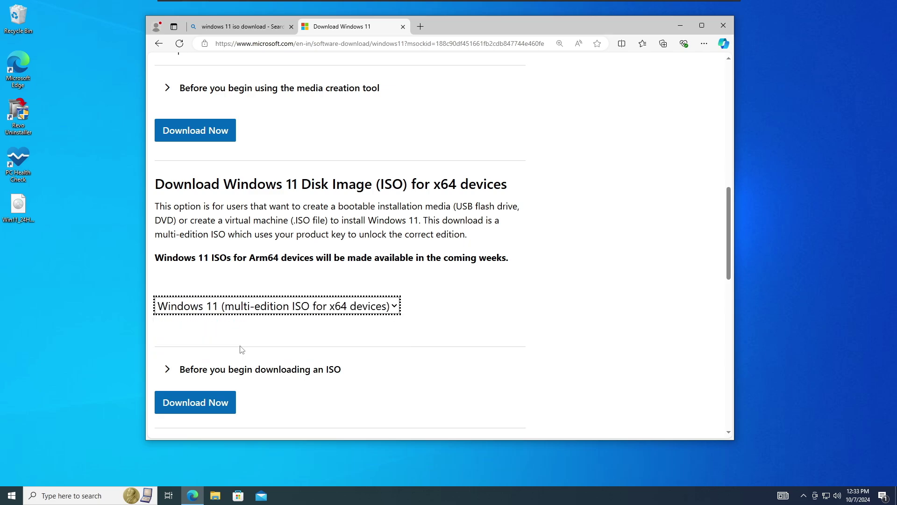
pyautogui.click(216, 409)
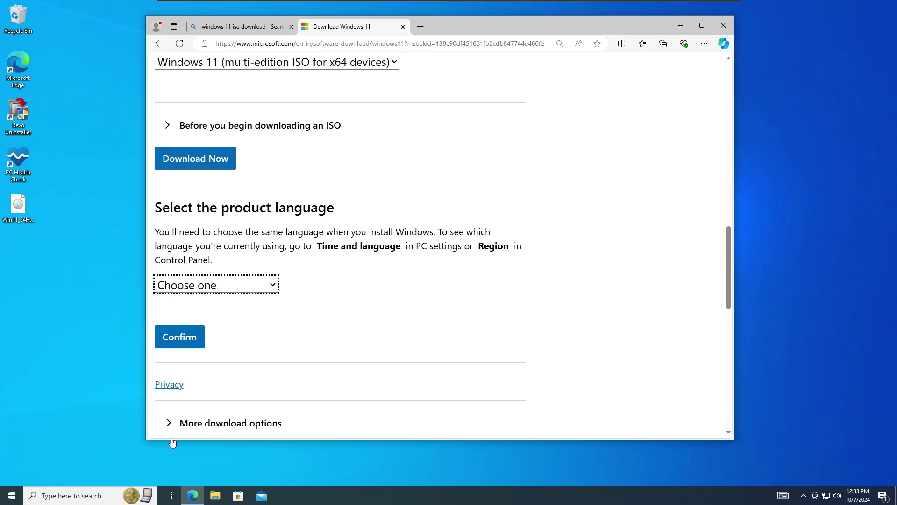
# Open Command Prompt as administrator from search and centre its window
pyautogui.click(70, 495)
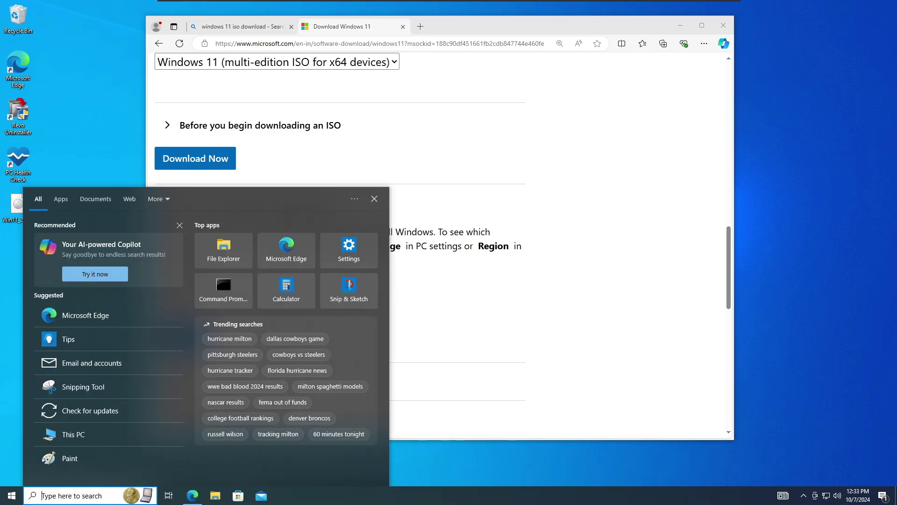
pyautogui.write('cmd')
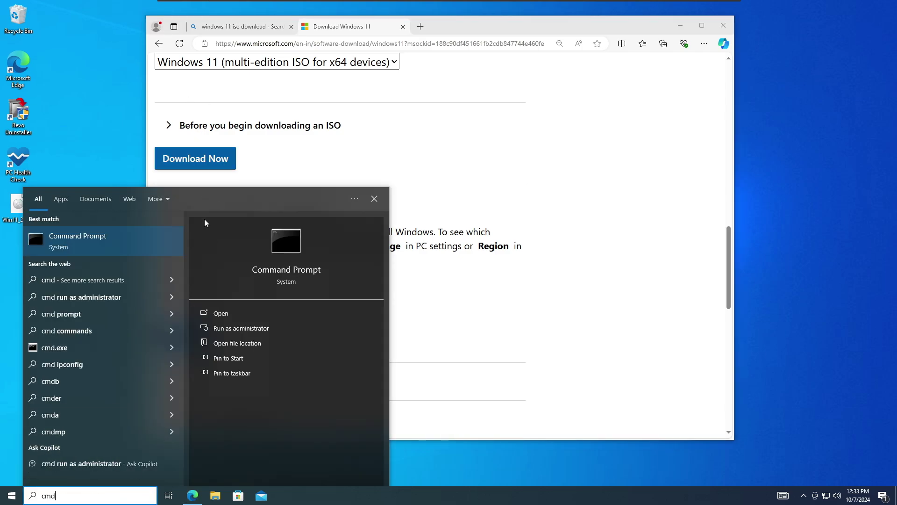
pyautogui.click(217, 330)
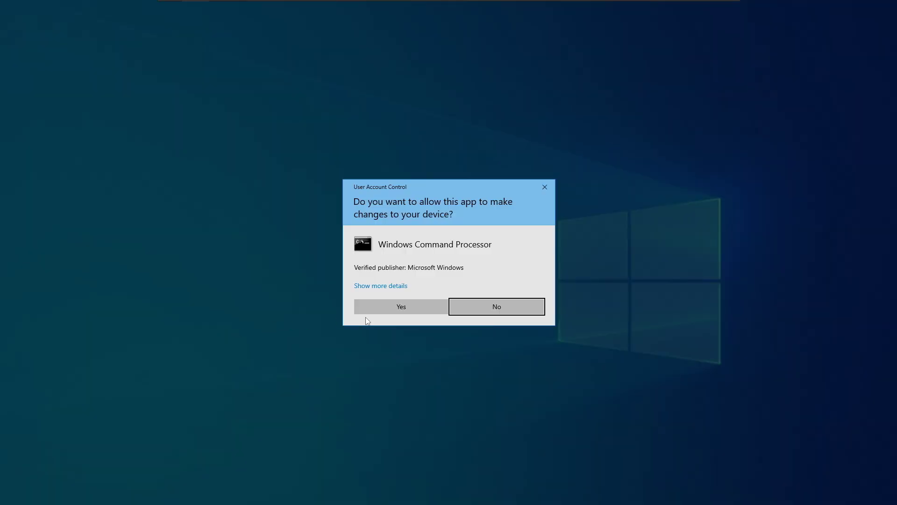
pyautogui.click(388, 312)
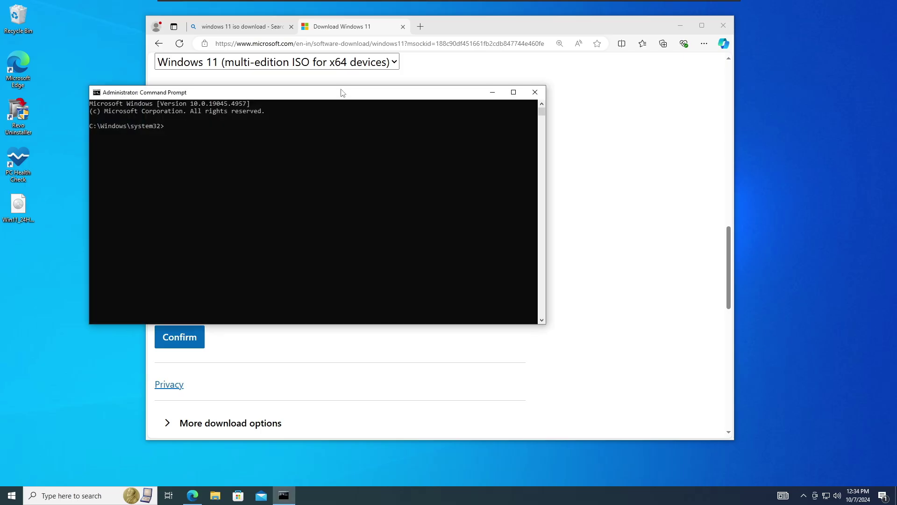
pyautogui.moveTo(340, 91); pyautogui.dragTo(397, 115)
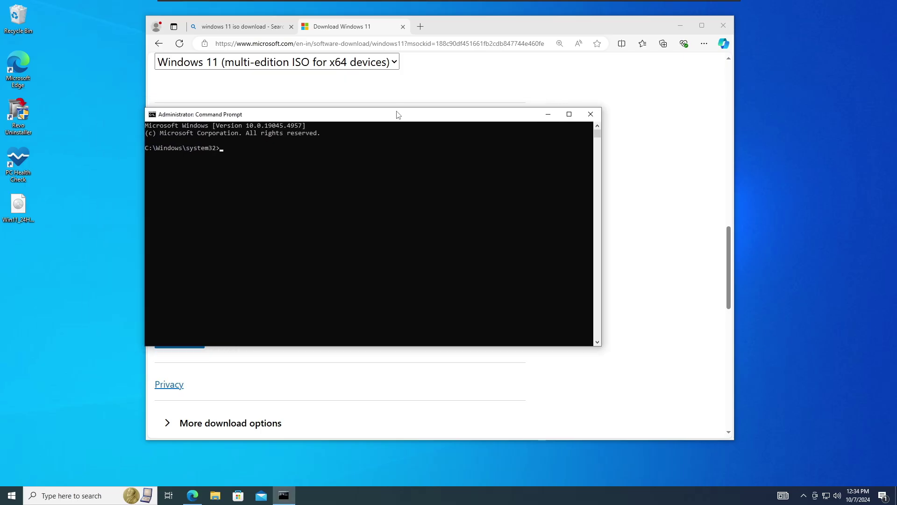
# Run dism /online /get-intl and confirm en-US is the UI and installed language
pyautogui.write('dism ')
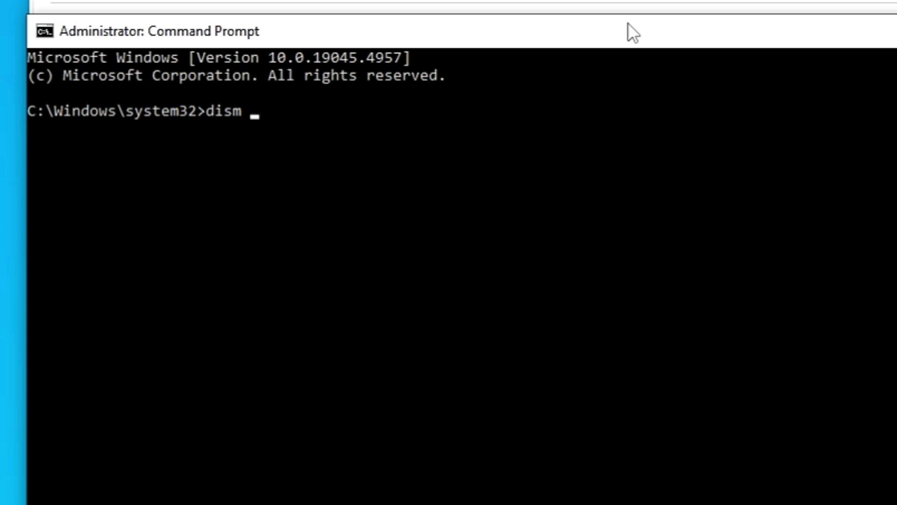
pyautogui.write('/online /')
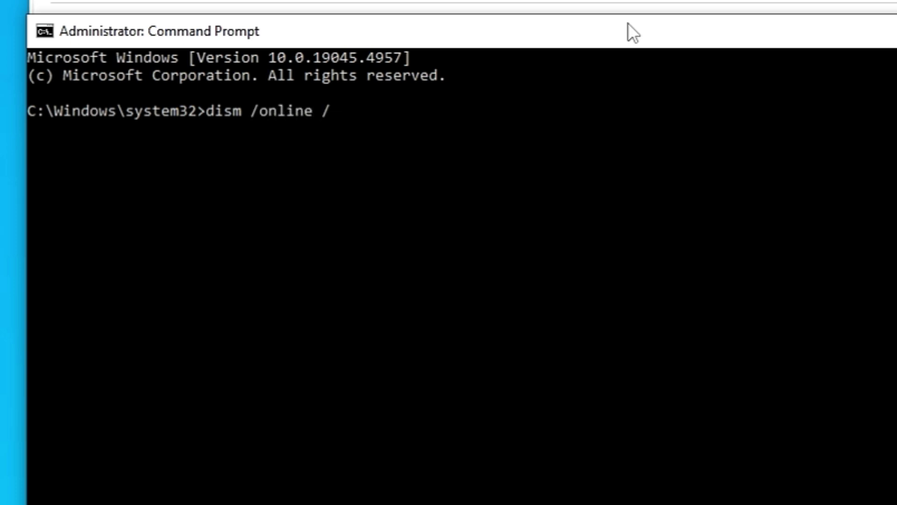
pyautogui.write('get-intl')
pyautogui.press('Return')
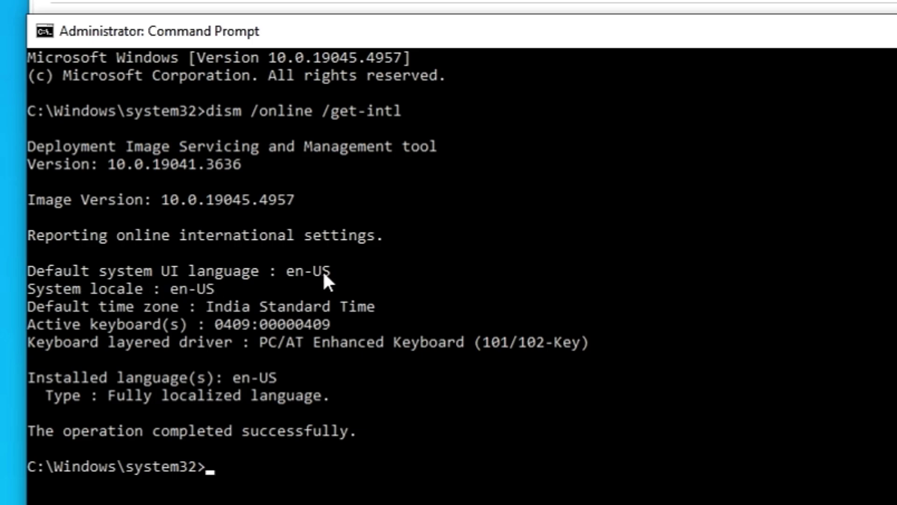
pyautogui.click(263, 289)
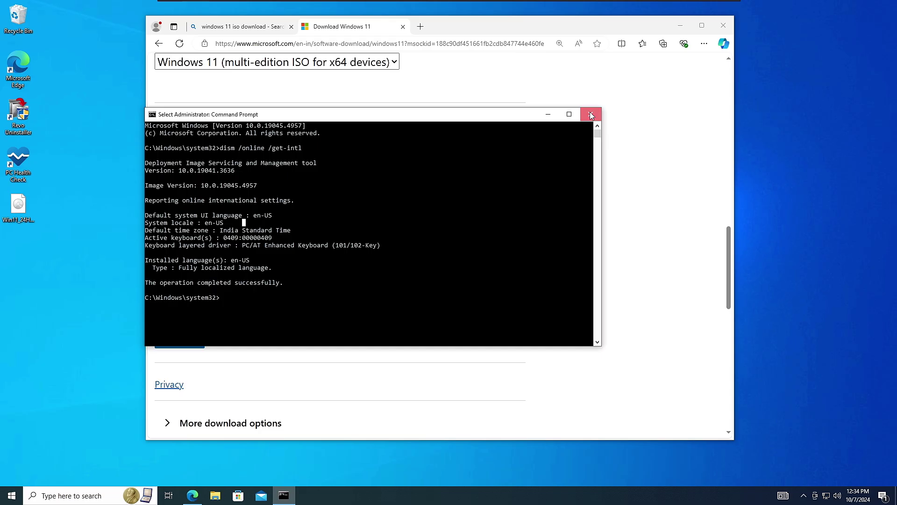
# Choose English (United States), confirm it, and download the 64-bit Windows 11 ISO
pyautogui.click(583, 112)
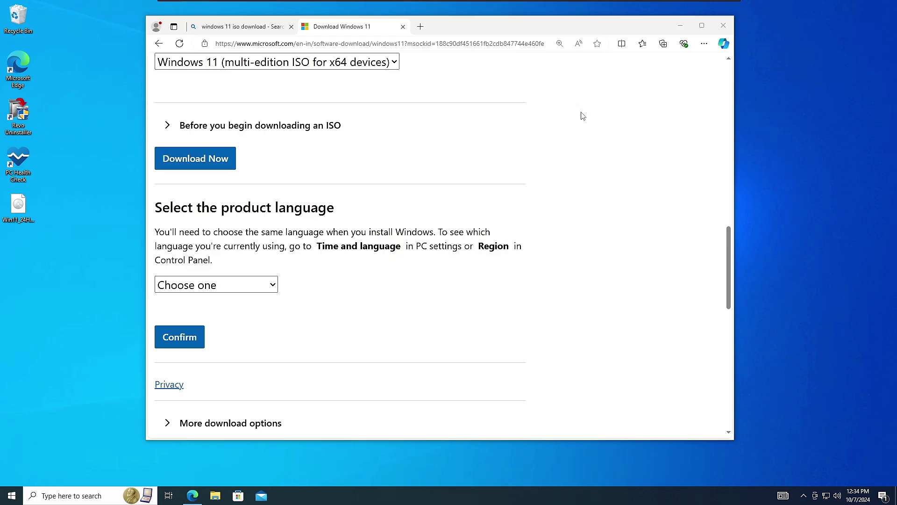
pyautogui.click(232, 290)
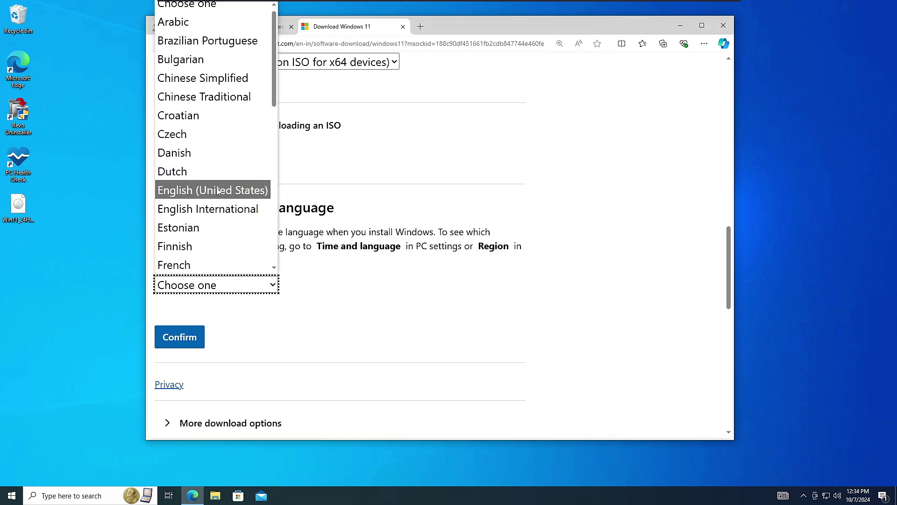
pyautogui.click(195, 192)
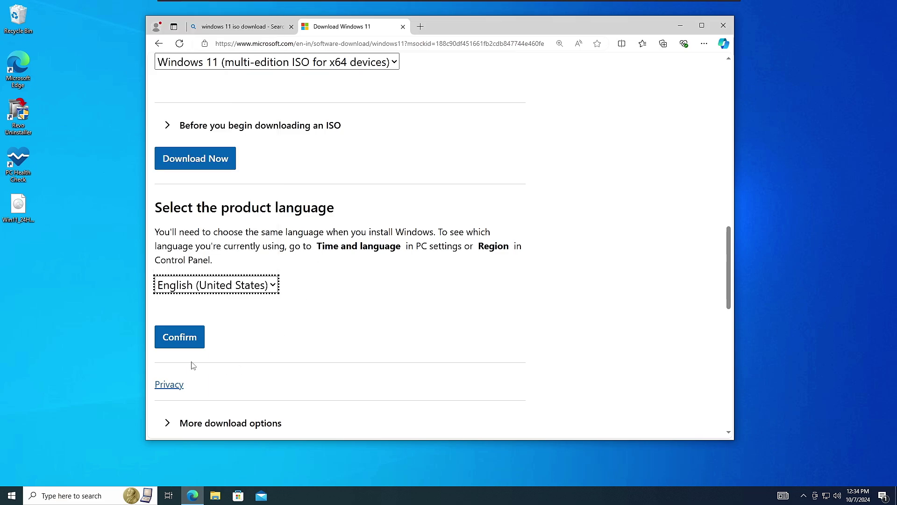
pyautogui.click(191, 337)
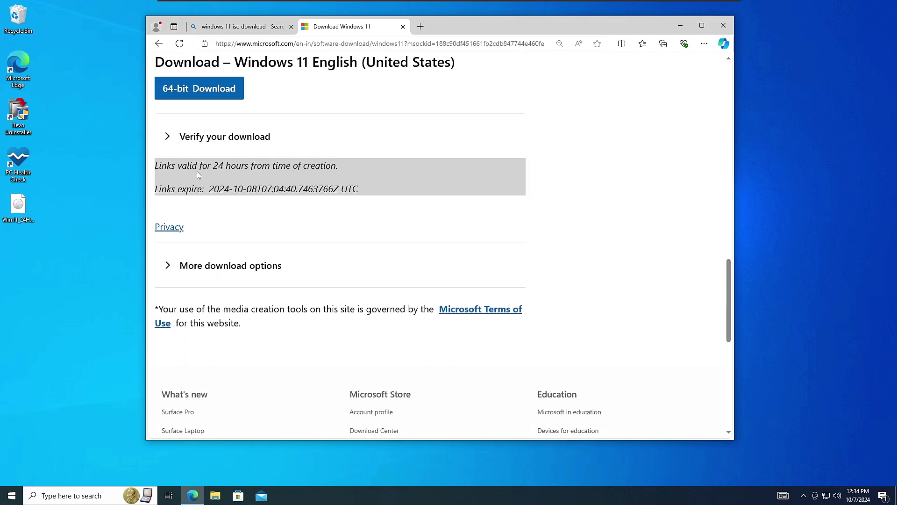
pyautogui.click(197, 92)
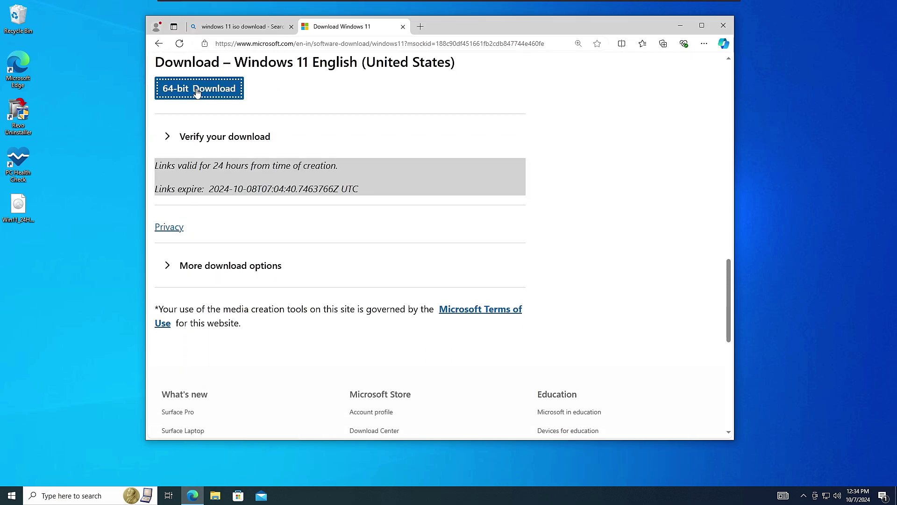
pyautogui.moveTo(558, 96)
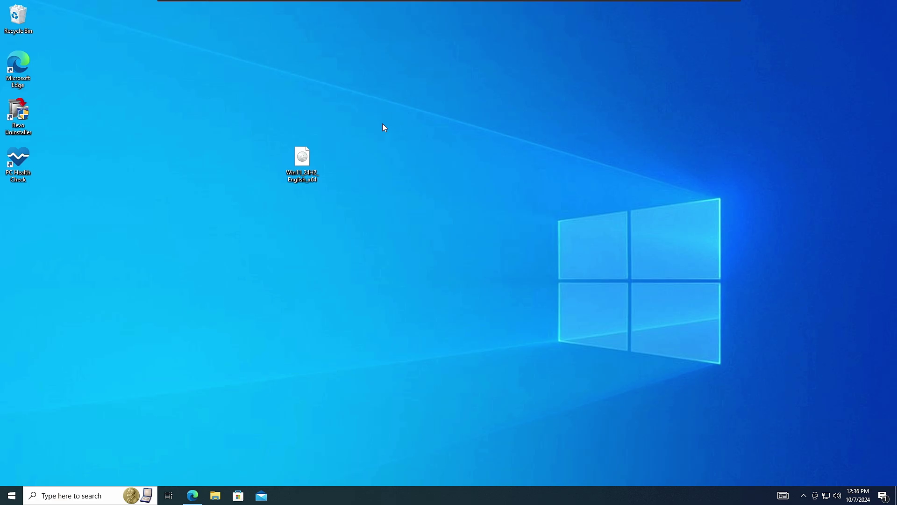
# Extract the ISO with WinRAR into a Win11_24H2_English_x64 folder beside it
pyautogui.rightClick(298, 165)
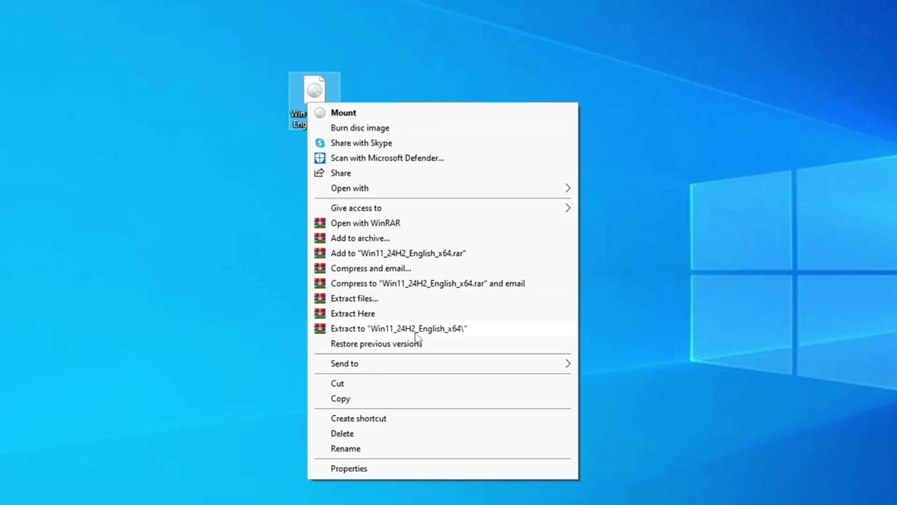
pyautogui.click(415, 329)
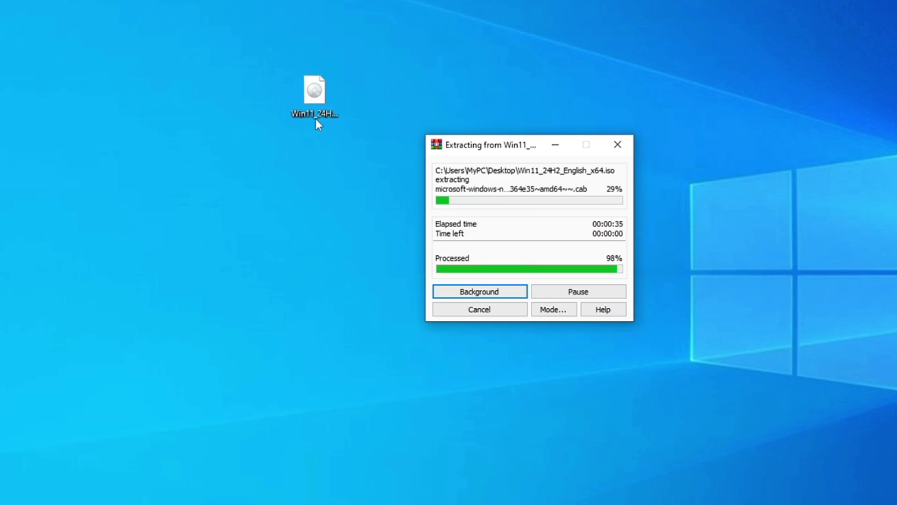
pyautogui.click(291, 98)
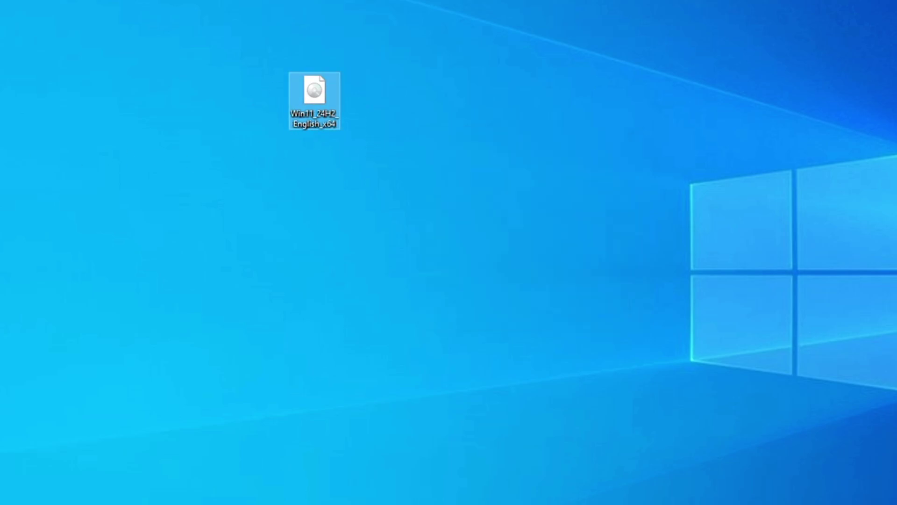
pyautogui.moveTo(187, 173); pyautogui.dragTo(396, 93)
# Mount the ISO and launch setup.exe from it
pyautogui.click(405, 158)
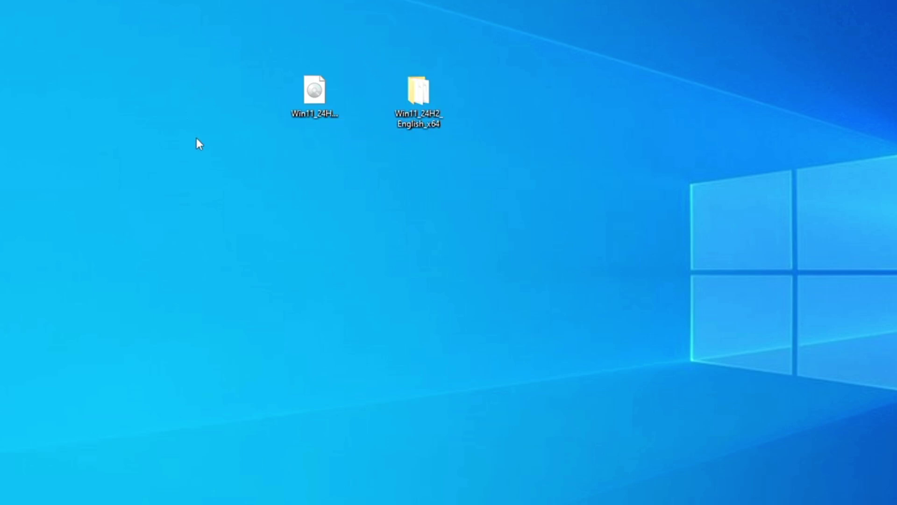
pyautogui.doubleClick(320, 112)
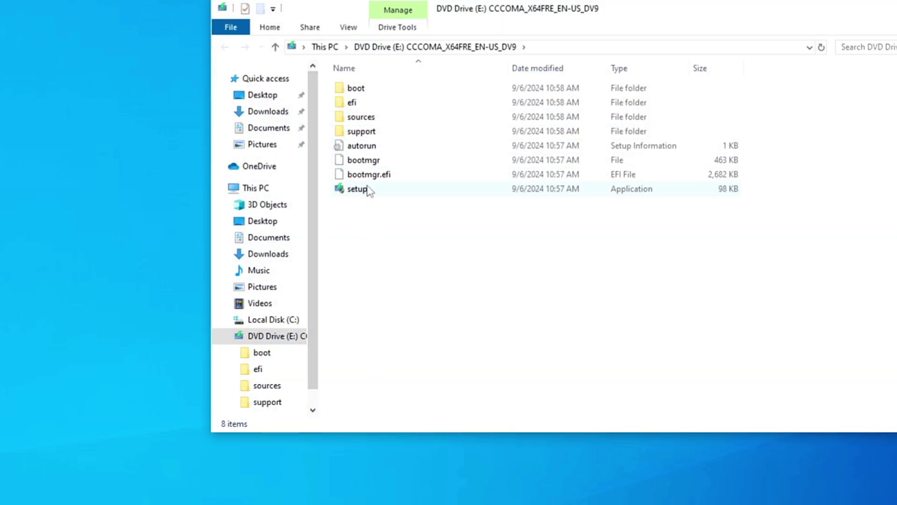
pyautogui.doubleClick(369, 189)
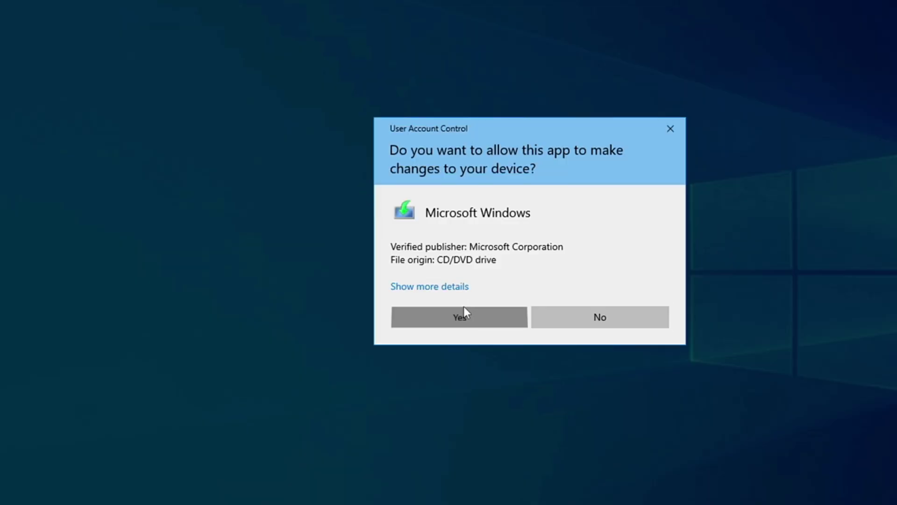
# Approve Setup, attempt the upgrade, and close it after the TPM 2.0 rejection
pyautogui.click(464, 308)
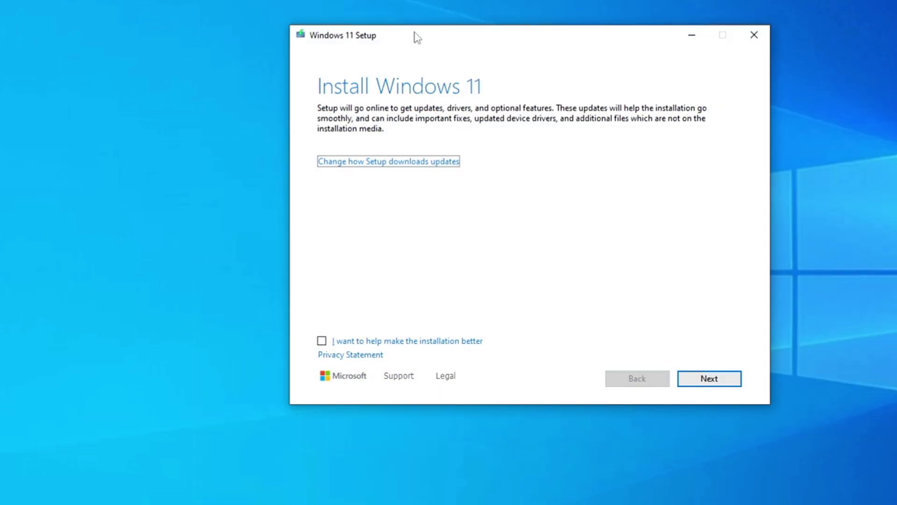
pyautogui.moveTo(417, 37); pyautogui.dragTo(363, 15)
pyautogui.click(660, 357)
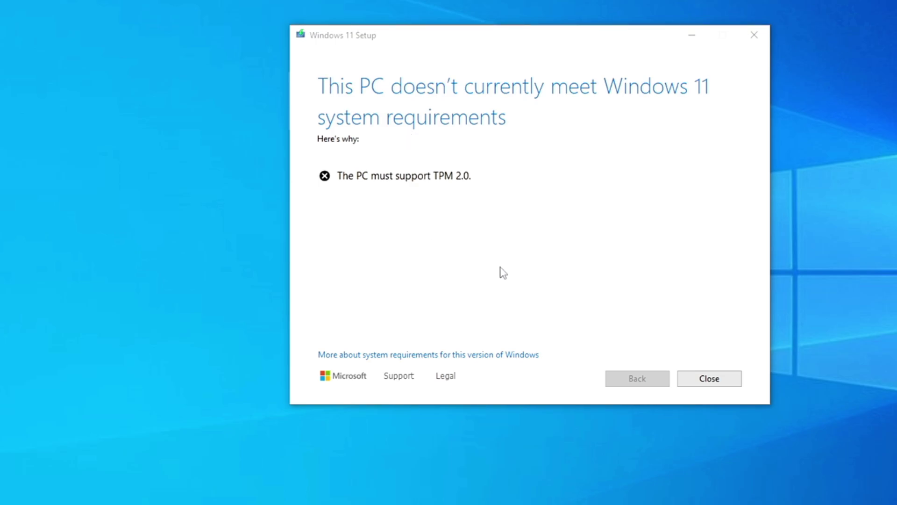
pyautogui.click(714, 381)
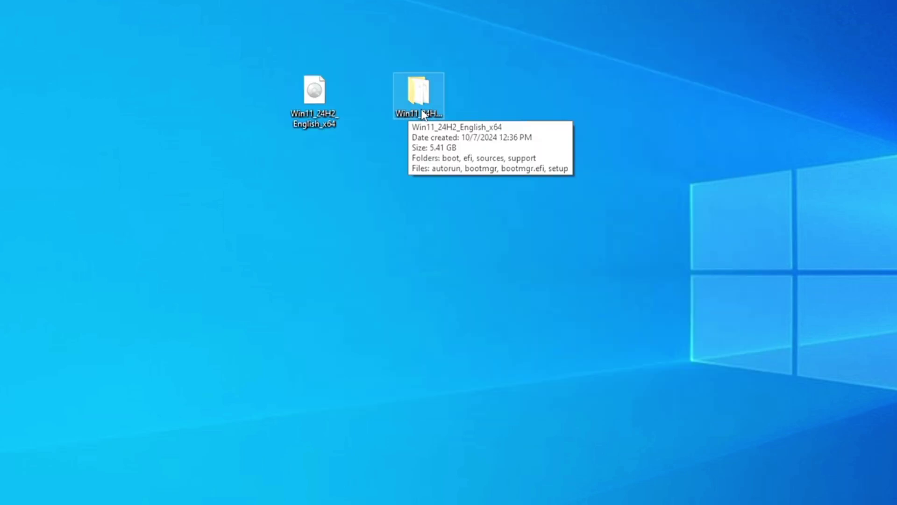
# Open Win11_24H2_English_x64\sources and copy its full path from the address bar
pyautogui.doubleClick(423, 113)
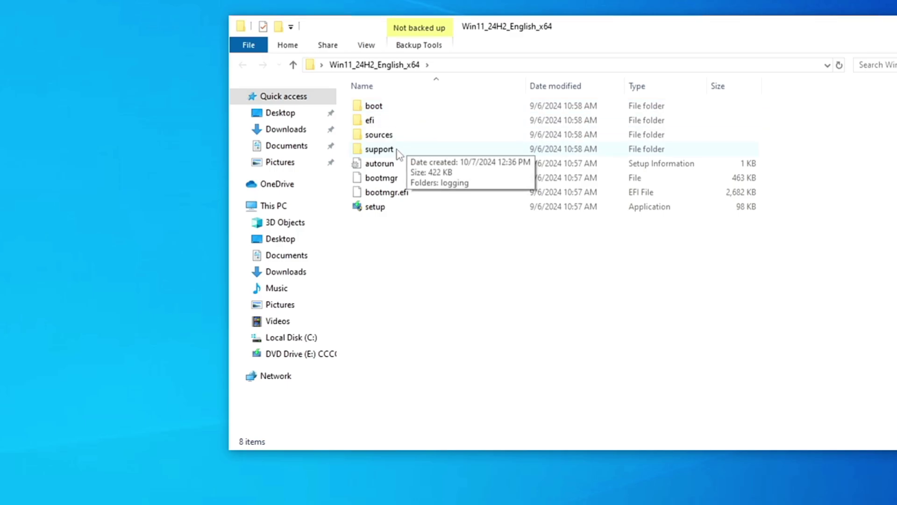
pyautogui.click(378, 151)
pyautogui.click(365, 137)
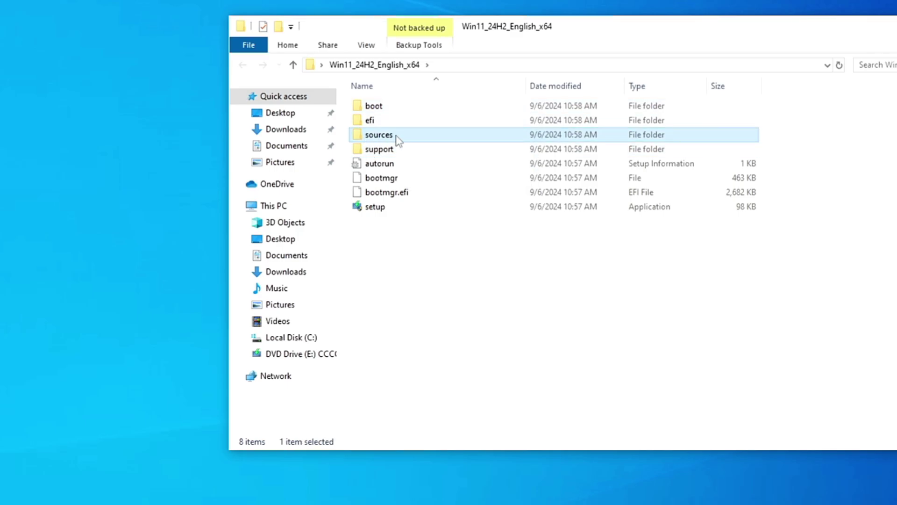
pyautogui.doubleClick(385, 137)
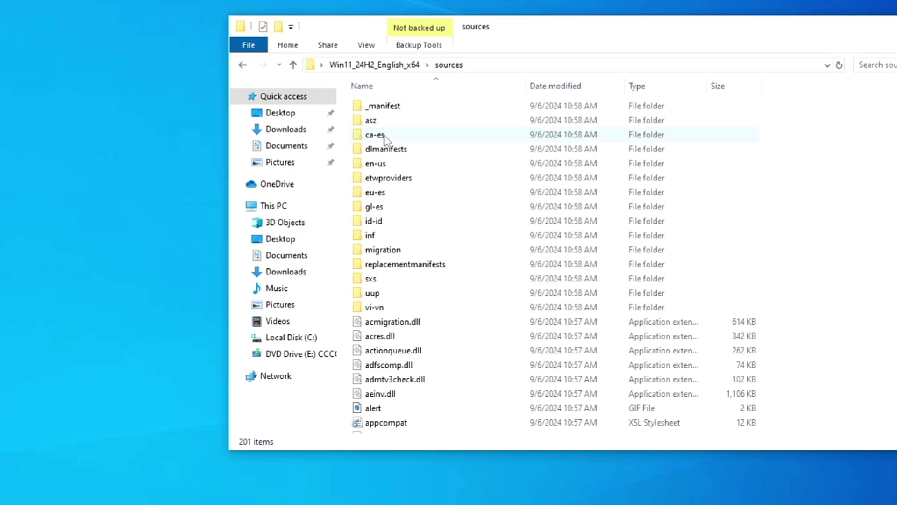
pyautogui.click(530, 69)
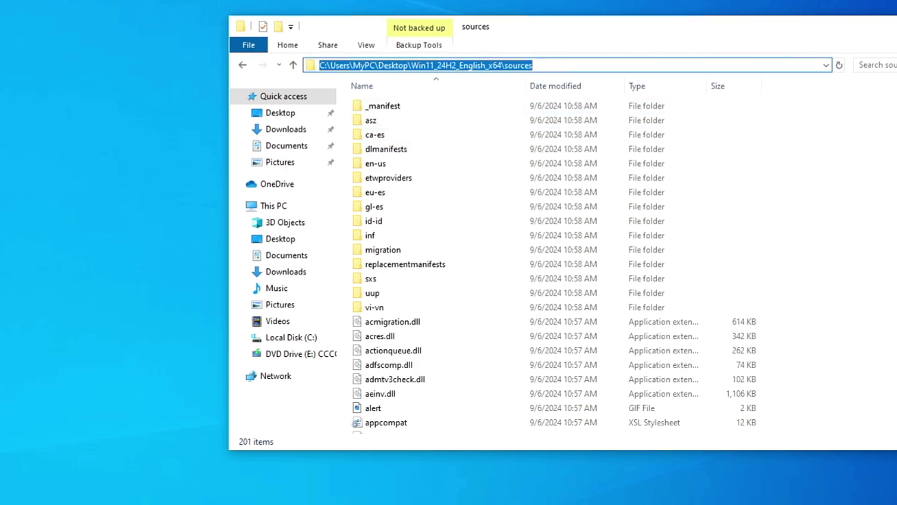
pyautogui.rightClick(509, 66)
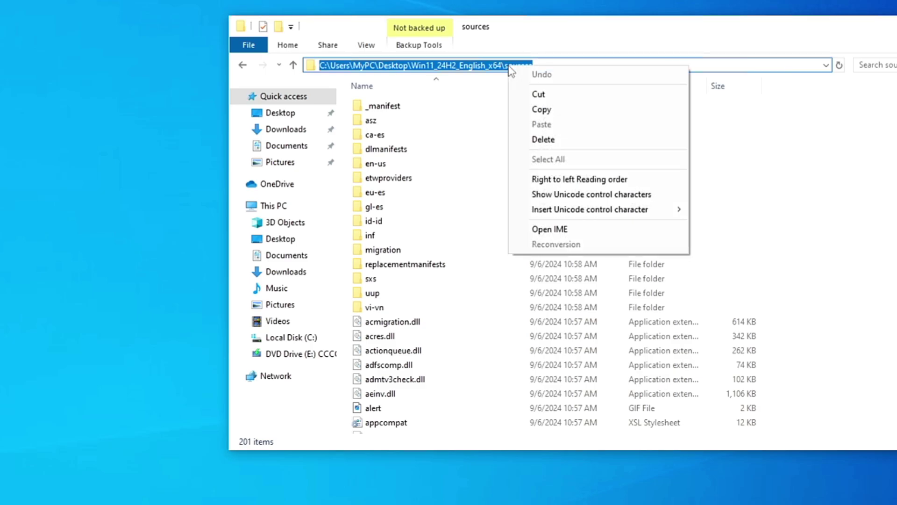
pyautogui.click(549, 109)
# Open an elevated Command Prompt and centre its window
pyautogui.press('super+s')
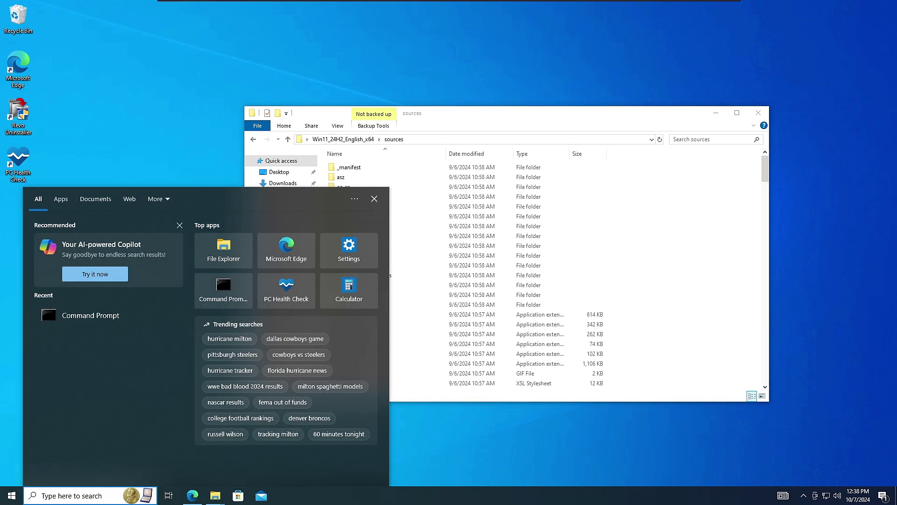
pyautogui.write('cmd')
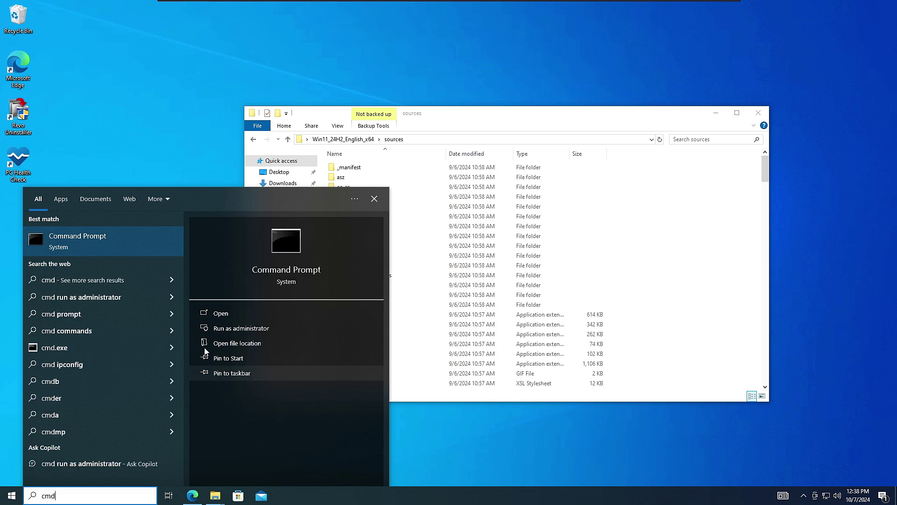
pyautogui.rightClick(77, 239)
pyautogui.click(99, 246)
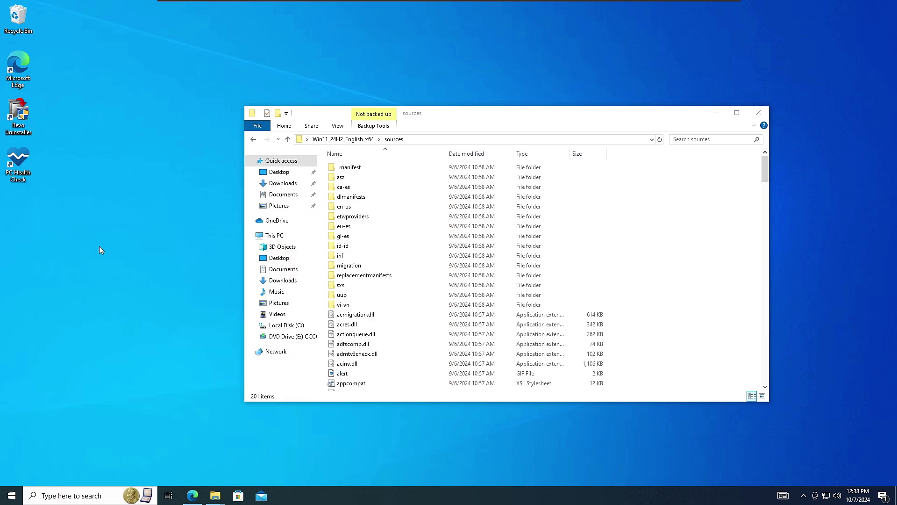
pyautogui.click(401, 311)
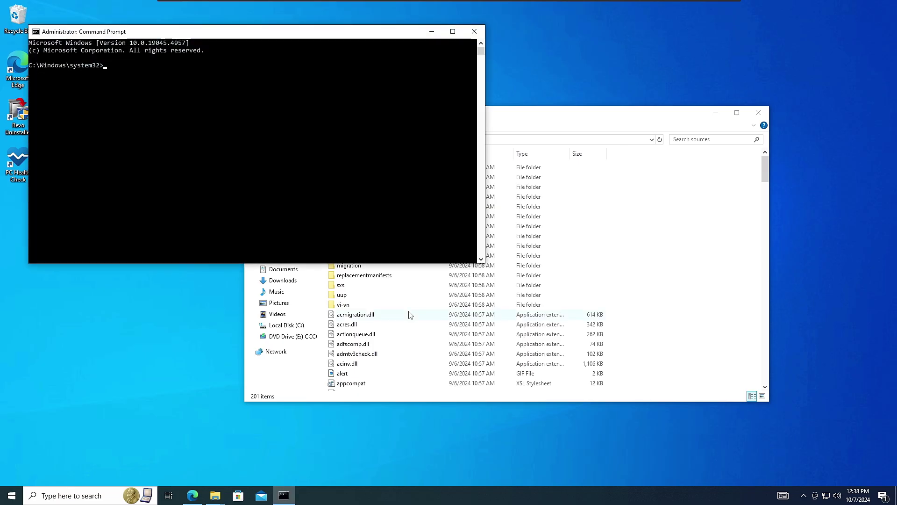
pyautogui.click(720, 114)
pyautogui.moveTo(284, 33); pyautogui.dragTo(457, 116)
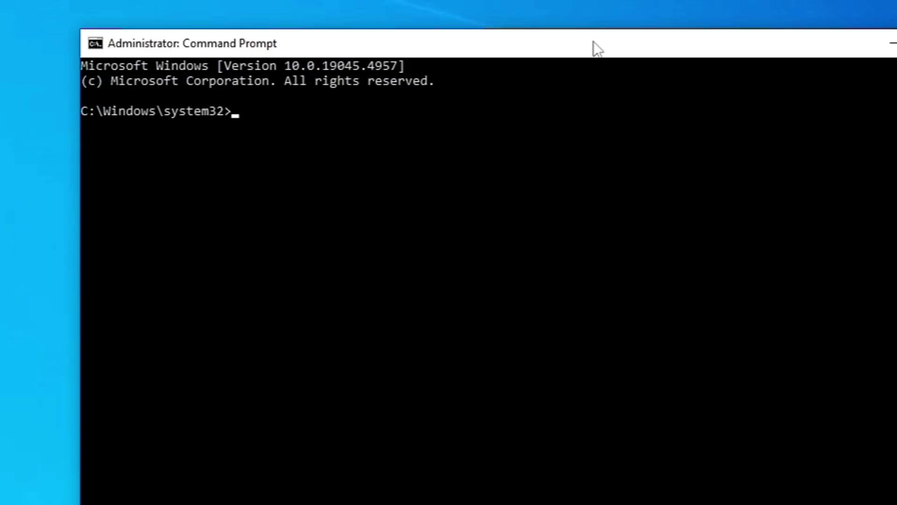
# Change directory to the copied sources folder path with cd
pyautogui.write('cd')
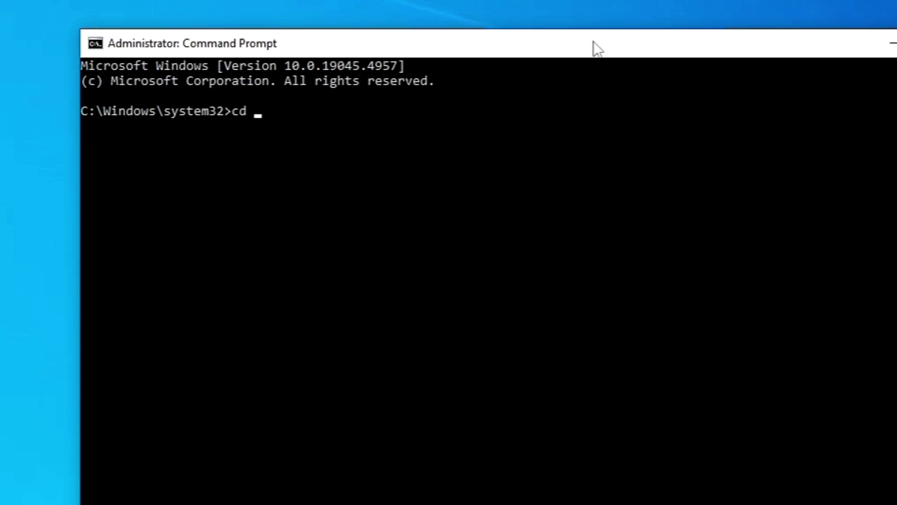
pyautogui.hotkey('ctrl', 'v')
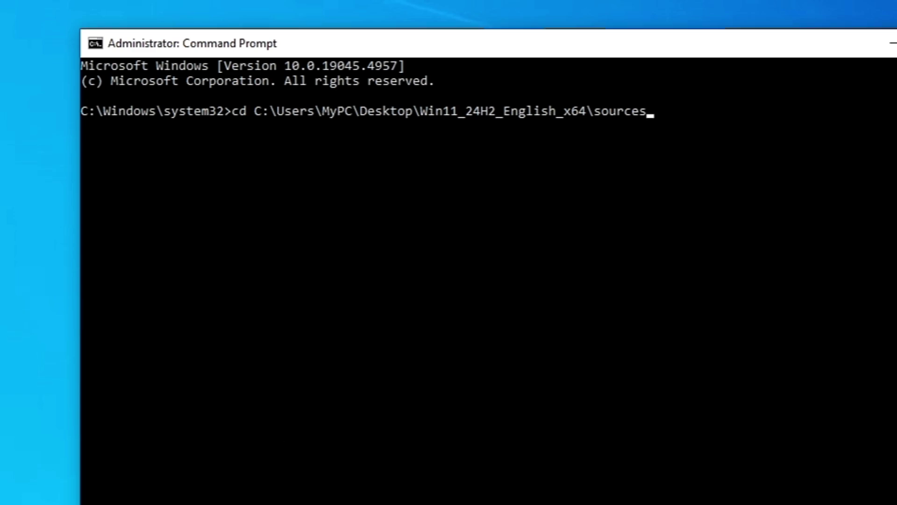
pyautogui.hotkey('alt', 'Tab')
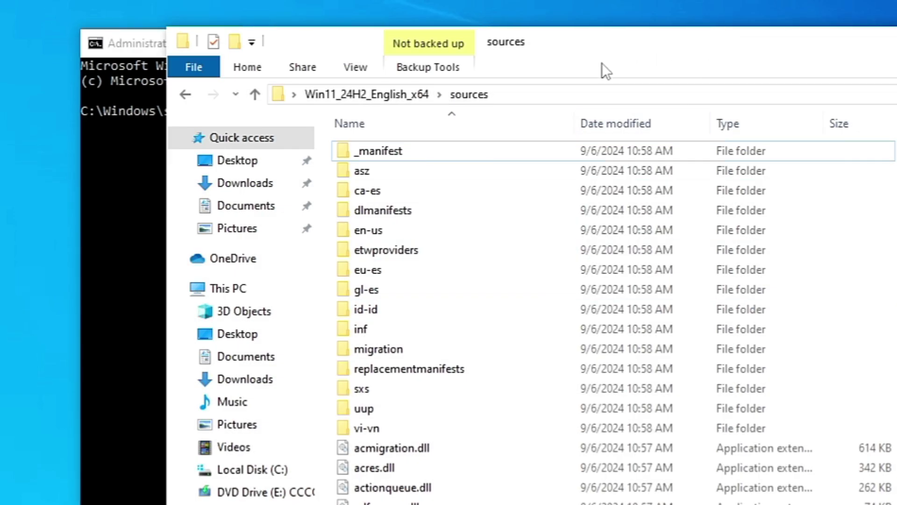
pyautogui.hotkey('alt', 'Tab')
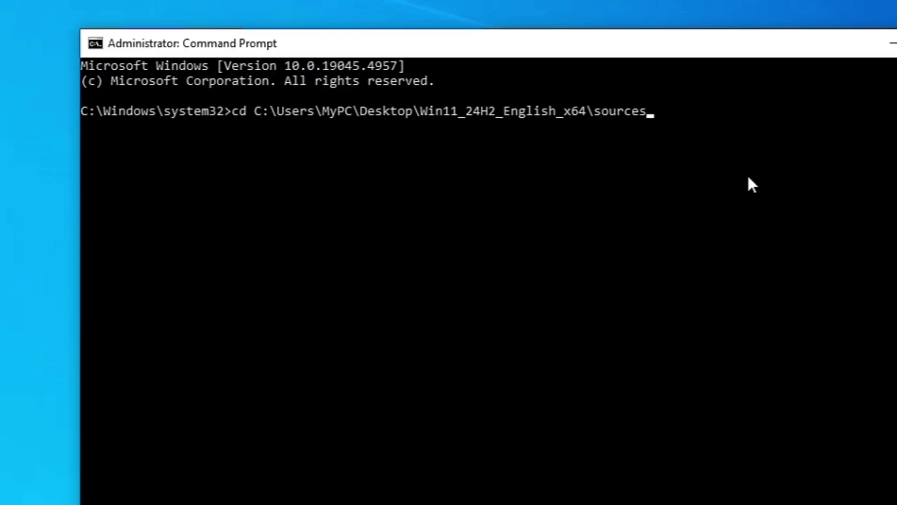
pyautogui.press('Return')
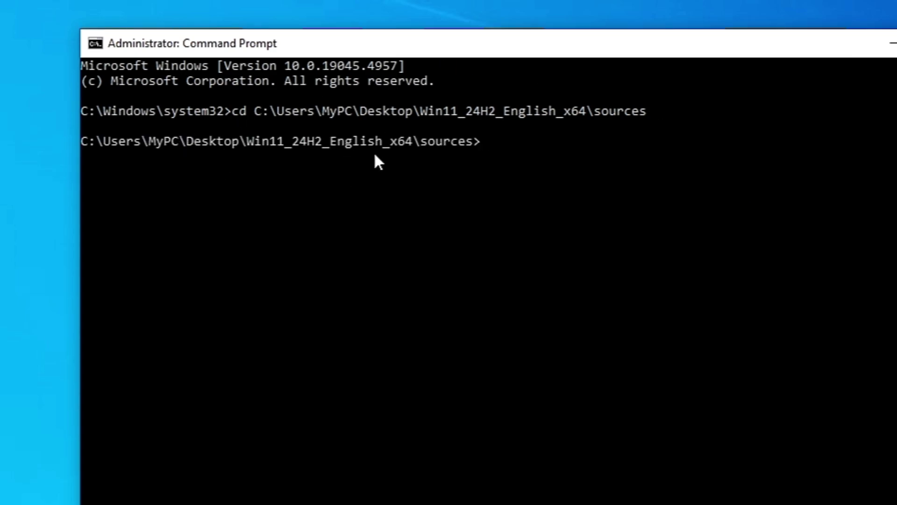
# Run setupprep.exe /product server
pyautogui.write('setupp')
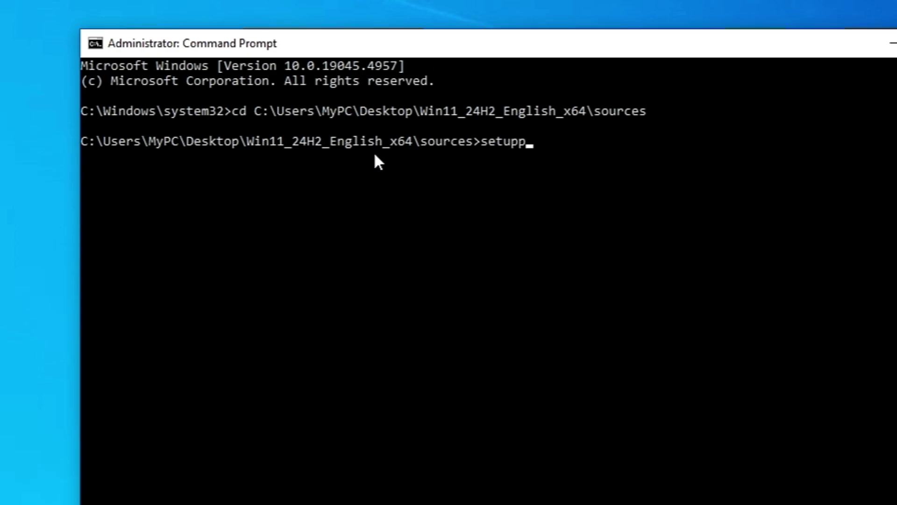
pyautogui.write('rer')
pyautogui.press('BackSpace')
pyautogui.write('p')
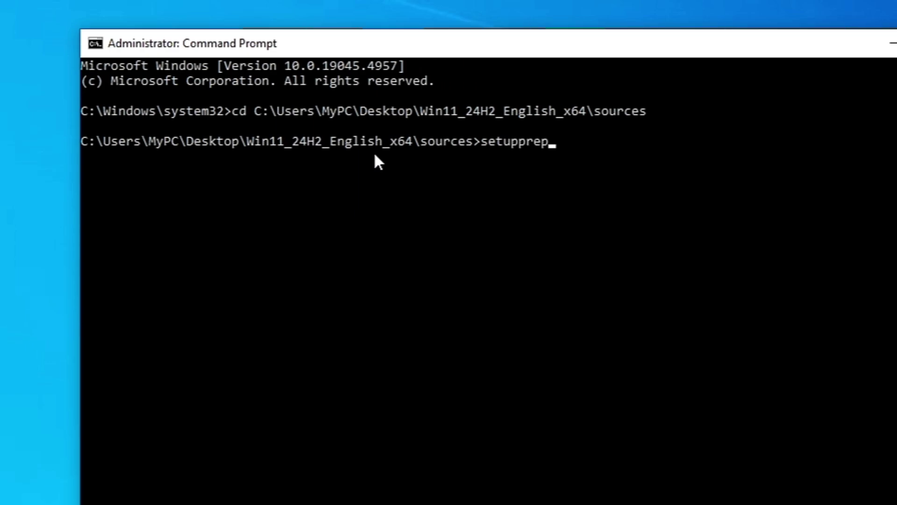
pyautogui.write('.exe')
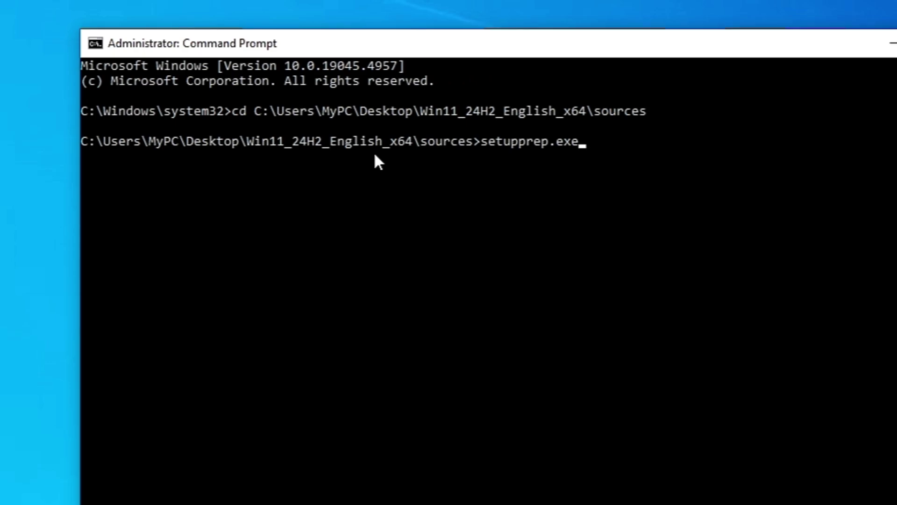
pyautogui.write('/')
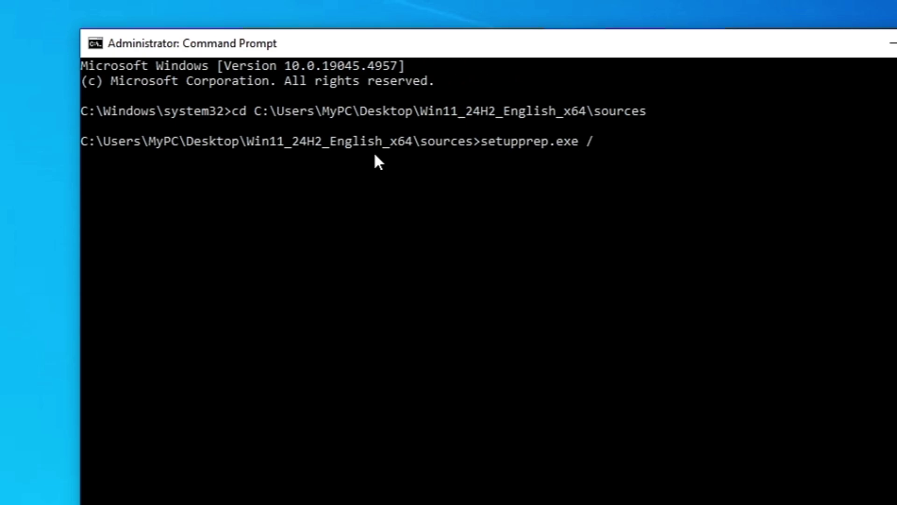
pyautogui.write('product ')
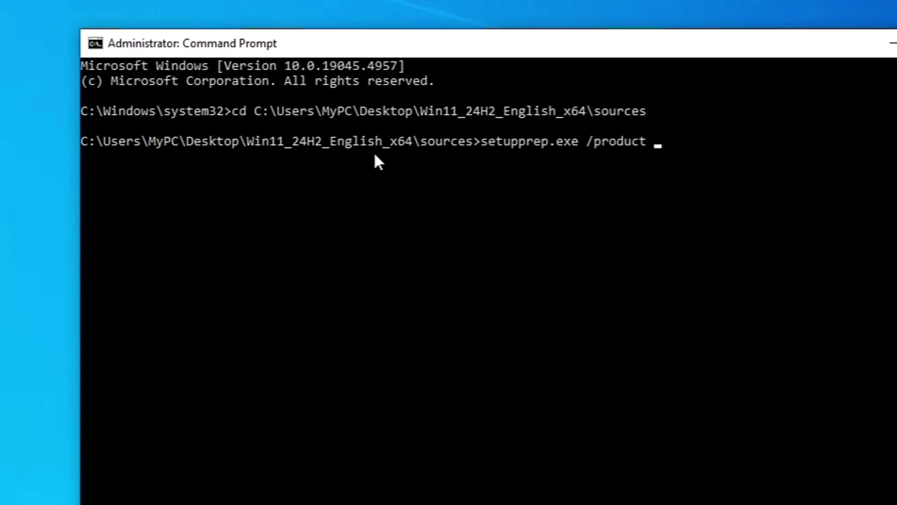
pyautogui.write('server')
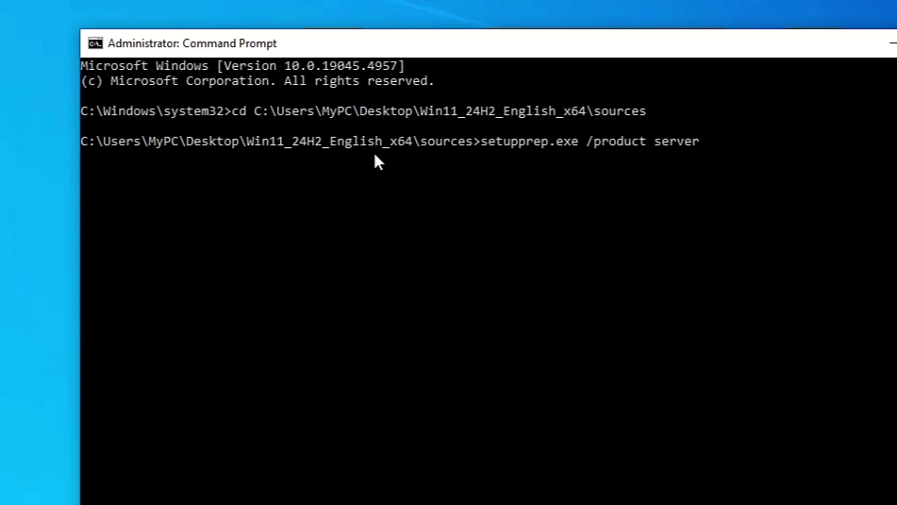
pyautogui.press('Return')
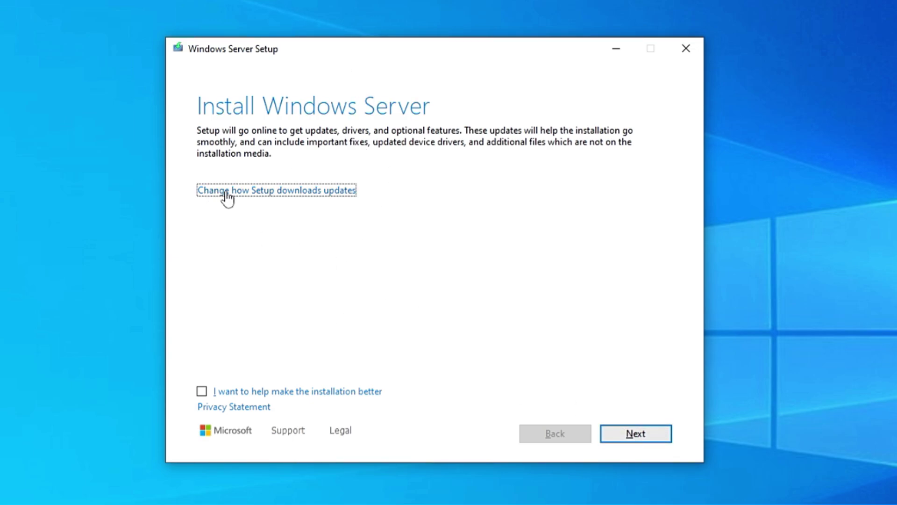
# Set Setup's update download option to Not right now and continue
pyautogui.click(267, 193)
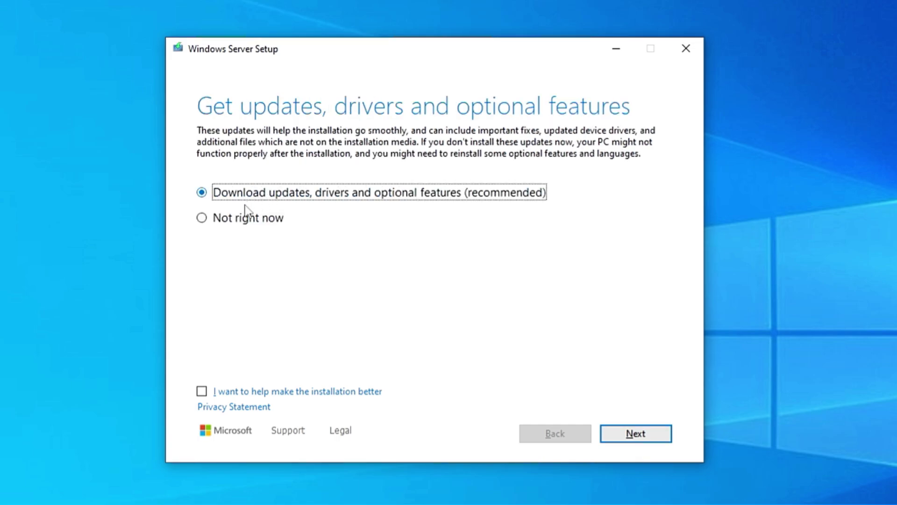
pyautogui.click(232, 219)
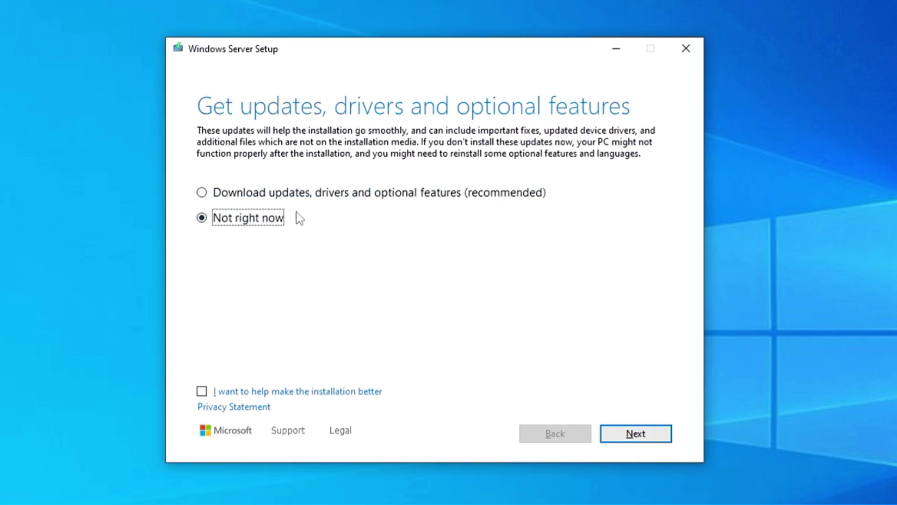
pyautogui.click(631, 443)
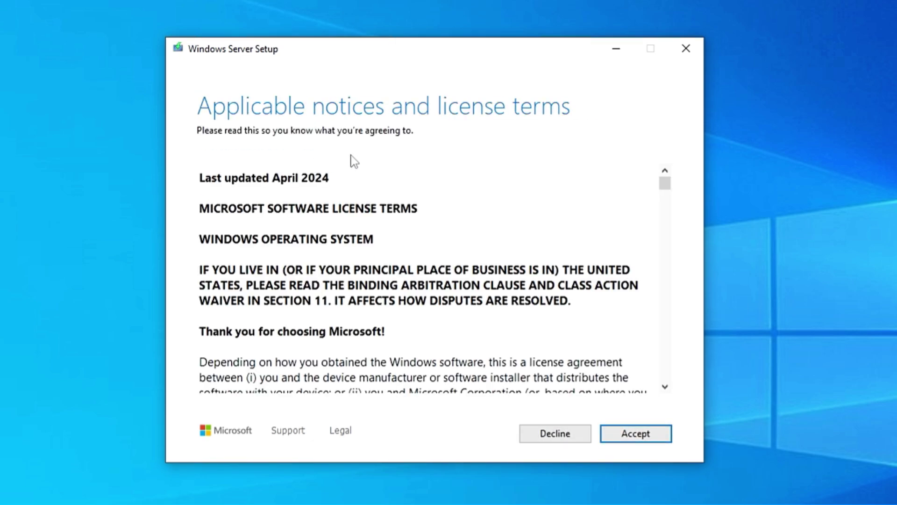
pyautogui.scroll(-2, 421, 281)
# Accept the license terms, keep files, settings and apps, and start the Windows 11 Pro install
pyautogui.click(637, 435)
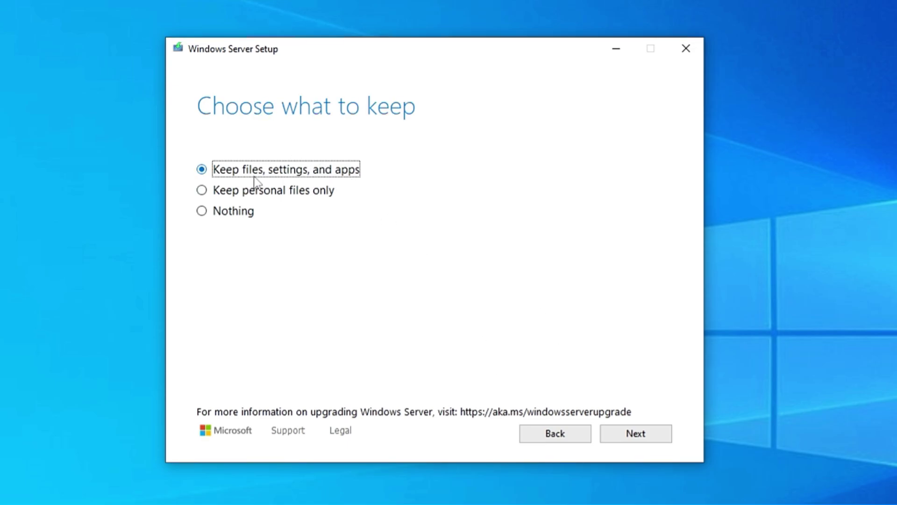
pyautogui.click(634, 433)
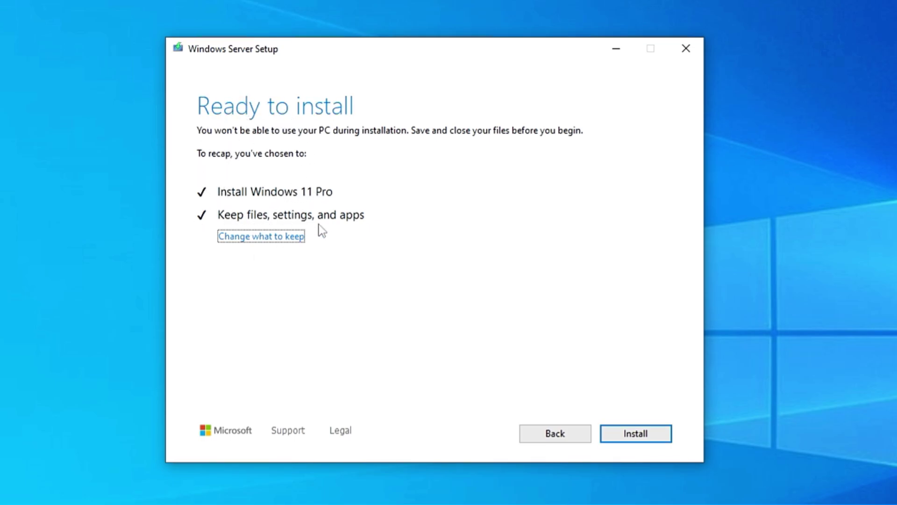
pyautogui.click(634, 435)
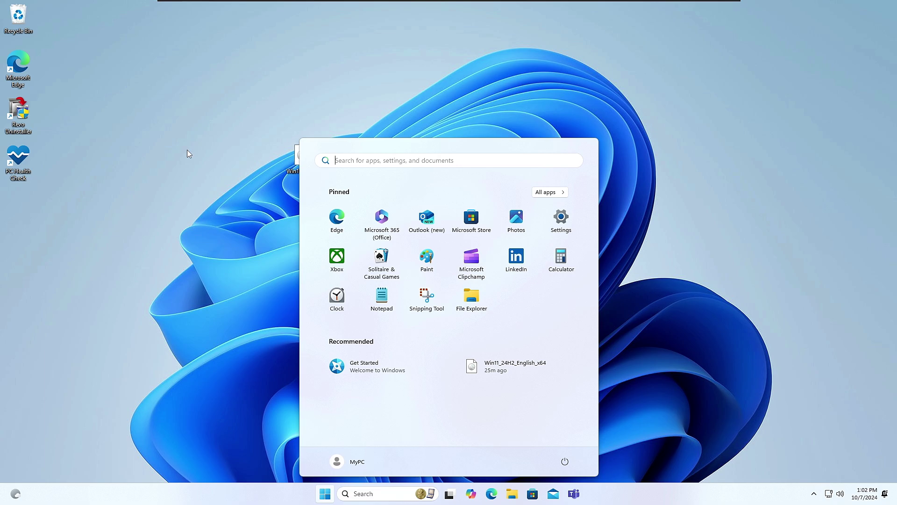
# Run winver to confirm Windows 11 Pro Version 24H2 (OS Build 26100.1742), then close About Windows
pyautogui.press('Escape')
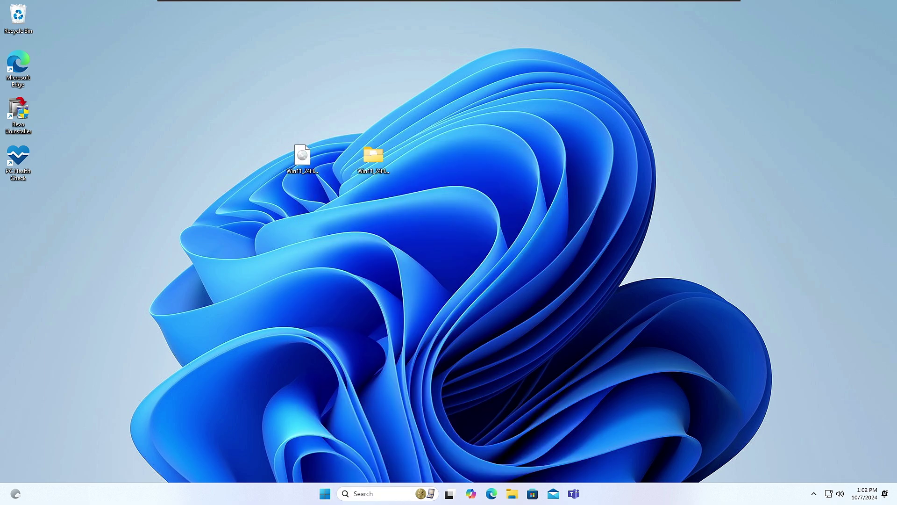
pyautogui.click(370, 494)
pyautogui.write('winve')
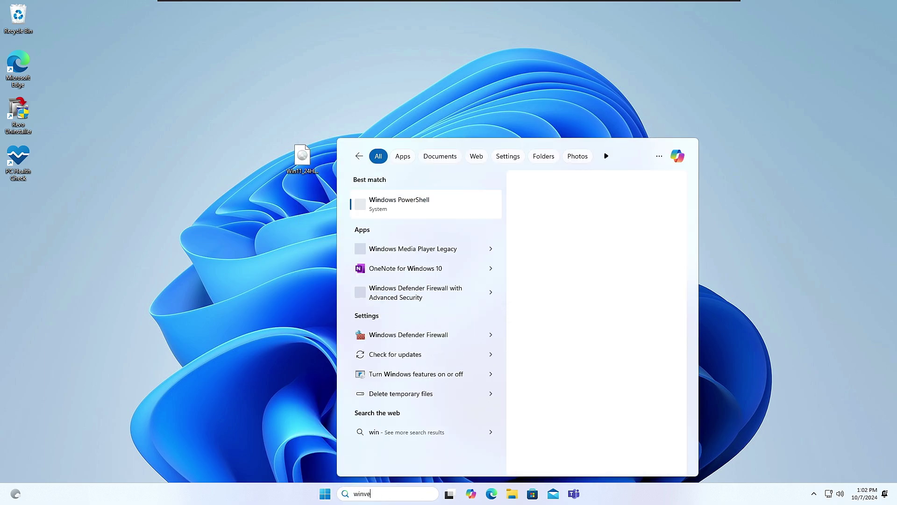
pyautogui.write('r')
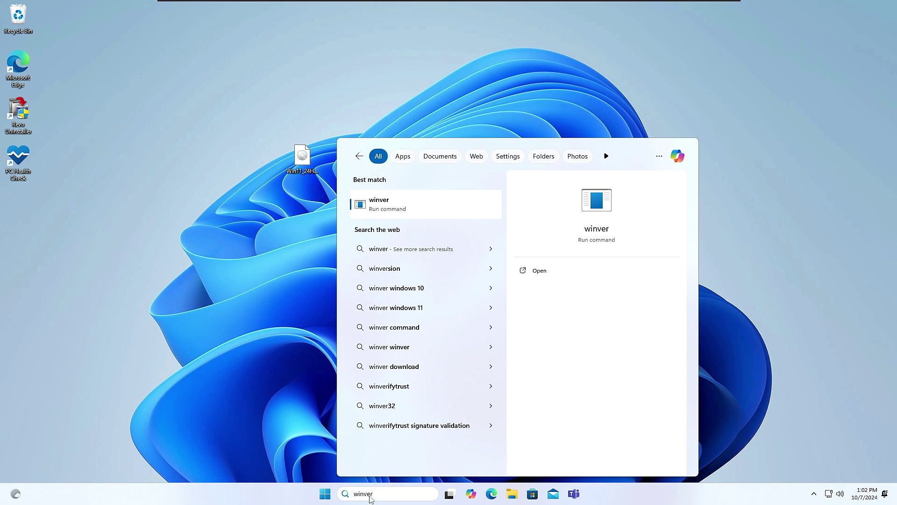
pyautogui.press('Return')
pyautogui.moveTo(118, 25); pyautogui.dragTo(453, 77)
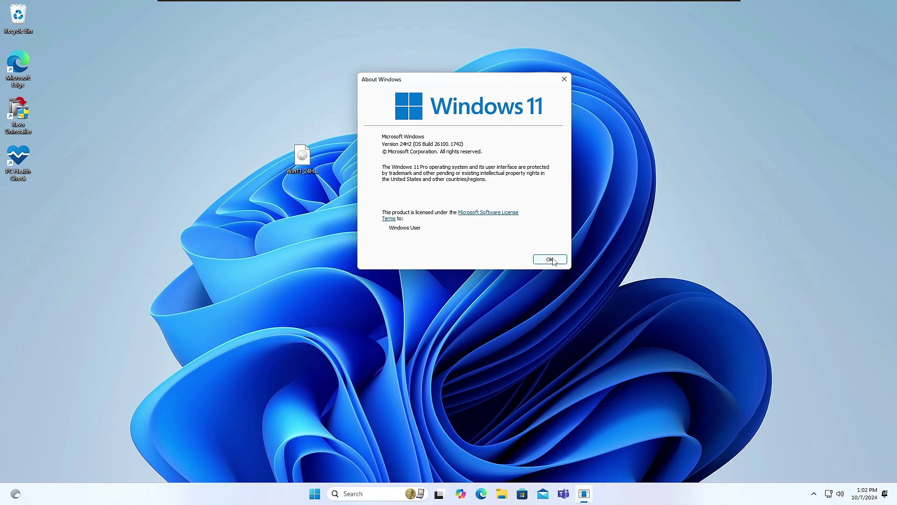
pyautogui.click(616, 431)
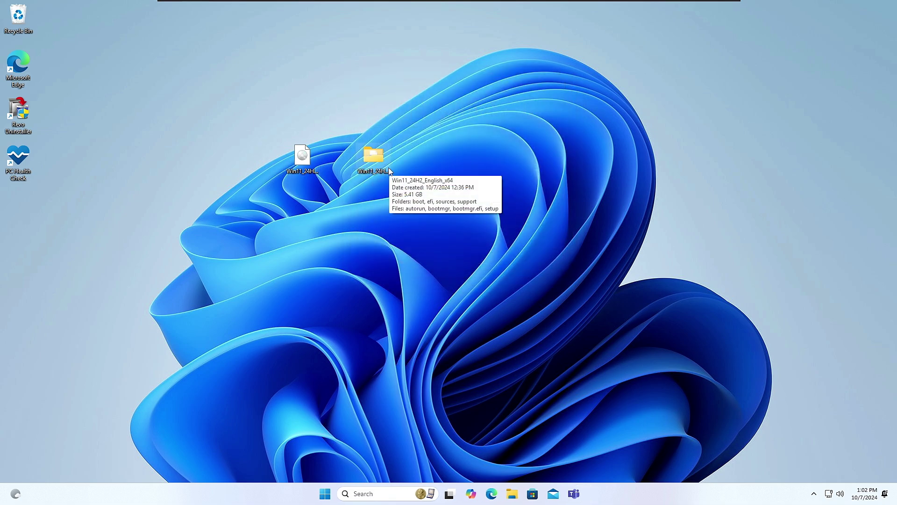
pyautogui.moveTo(378, 167)
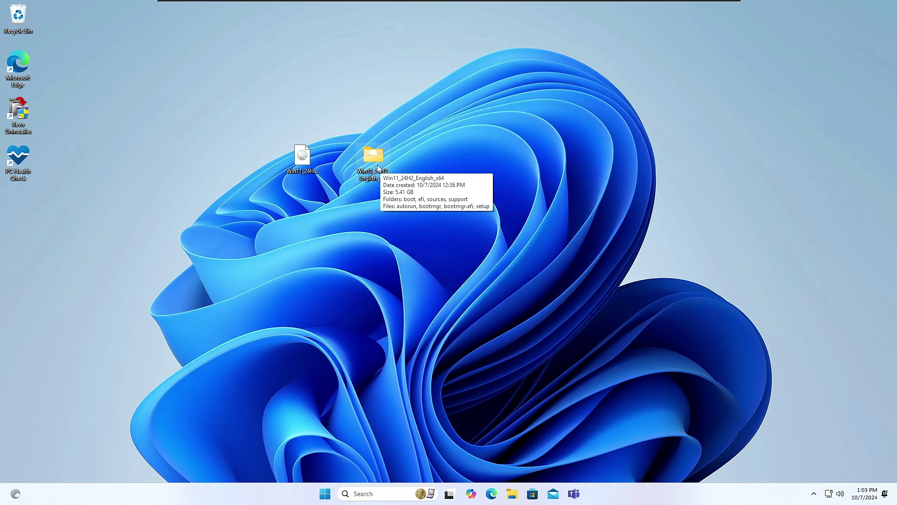